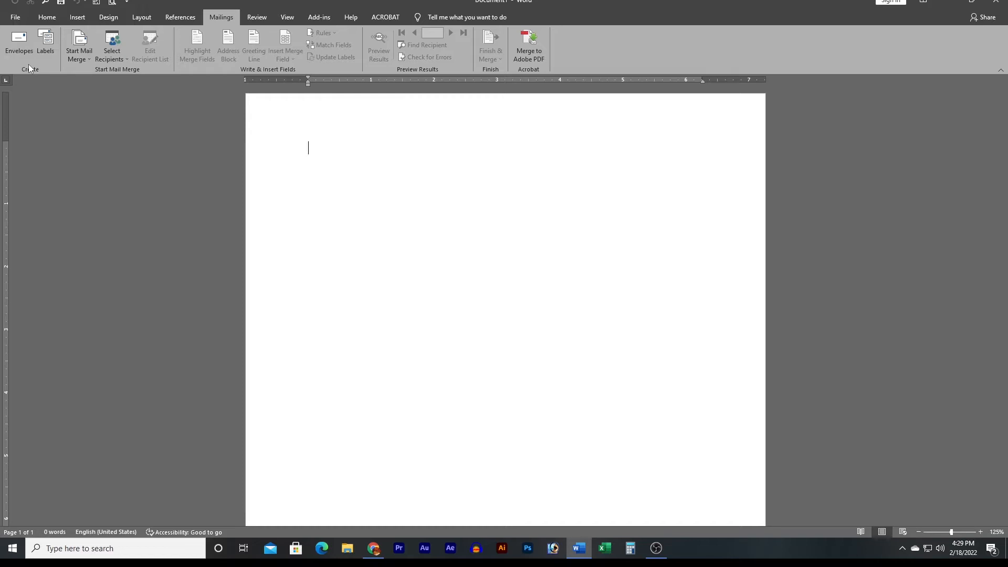
Enter a three-line delivery address: 'To', the recipient's name, and 'Khulna'.
left_click(15, 37)
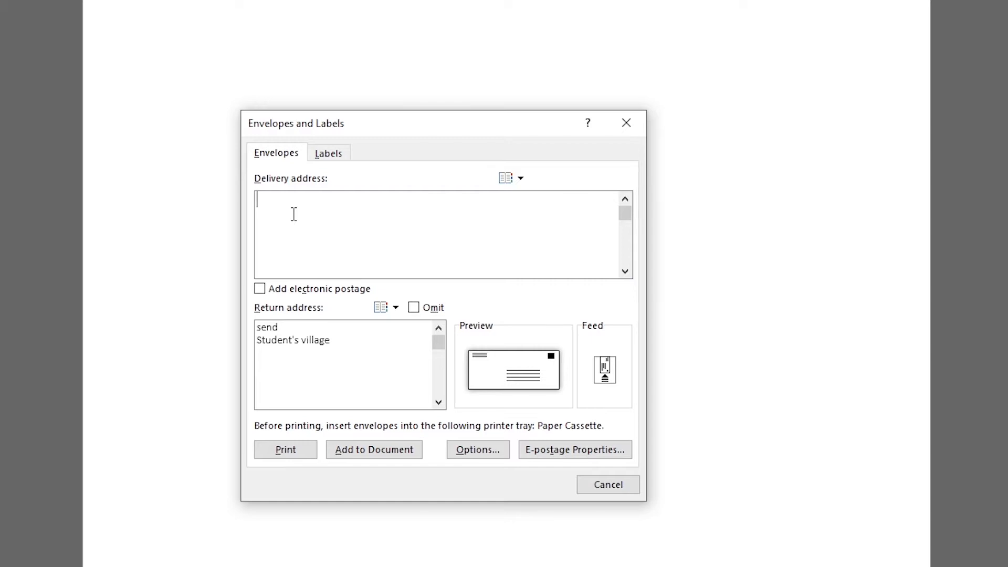
key("Return")
type("t")
key("BackSpace")
key("BackSpace")
type("To")
key("Return")
type("Abed")
key("Return")
type("Khulna")
Add 'Dhaka' as a new last line of the return address.
left_click(348, 344)
key("Return")
type("Dhaka")
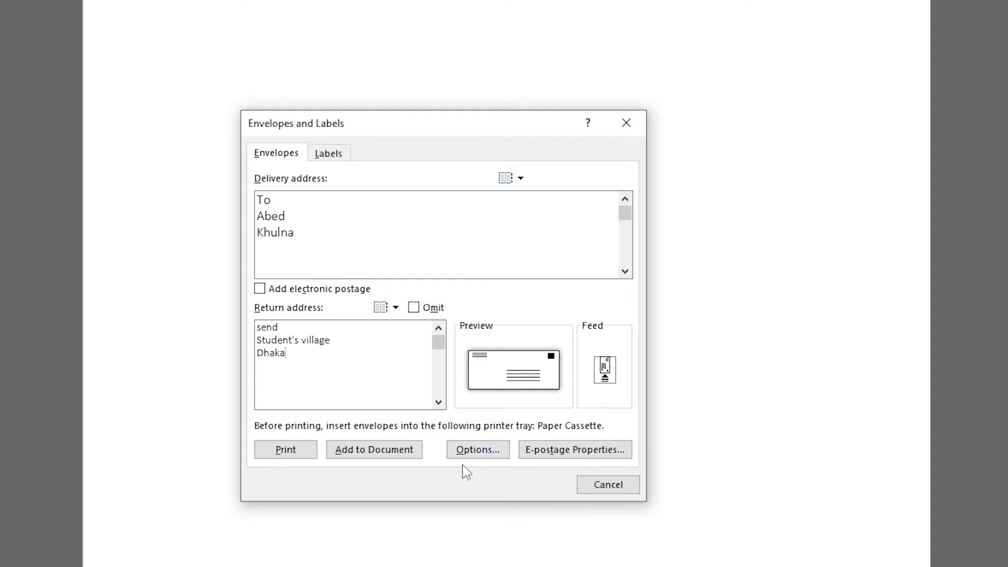
left_click(488, 457)
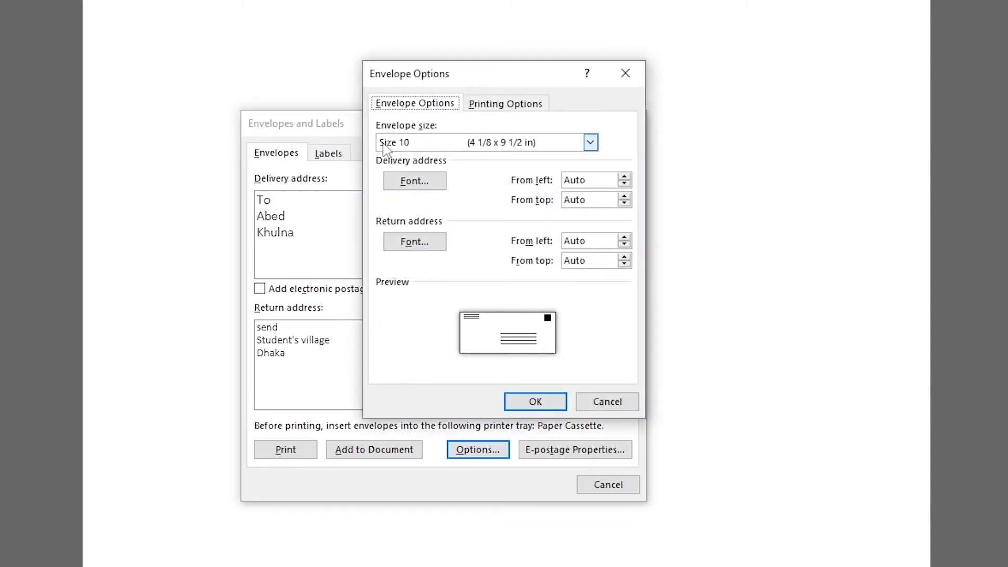
Confirm Size 10 envelope options, add the envelope to the document, and save the return address as default.
left_click(427, 145)
scroll(483, 240, "down", 1)
scroll(482, 240, "up", 1)
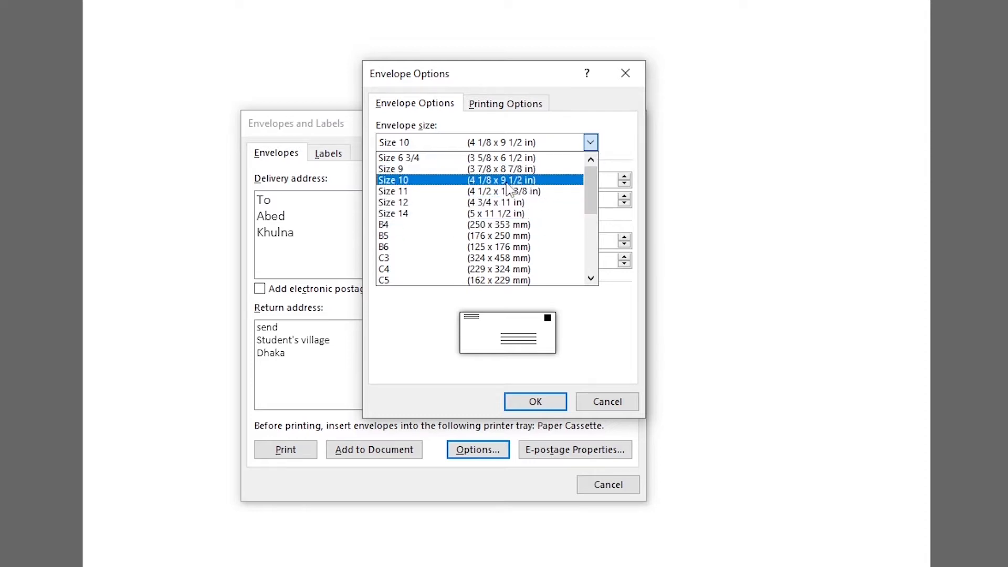
left_click(450, 179)
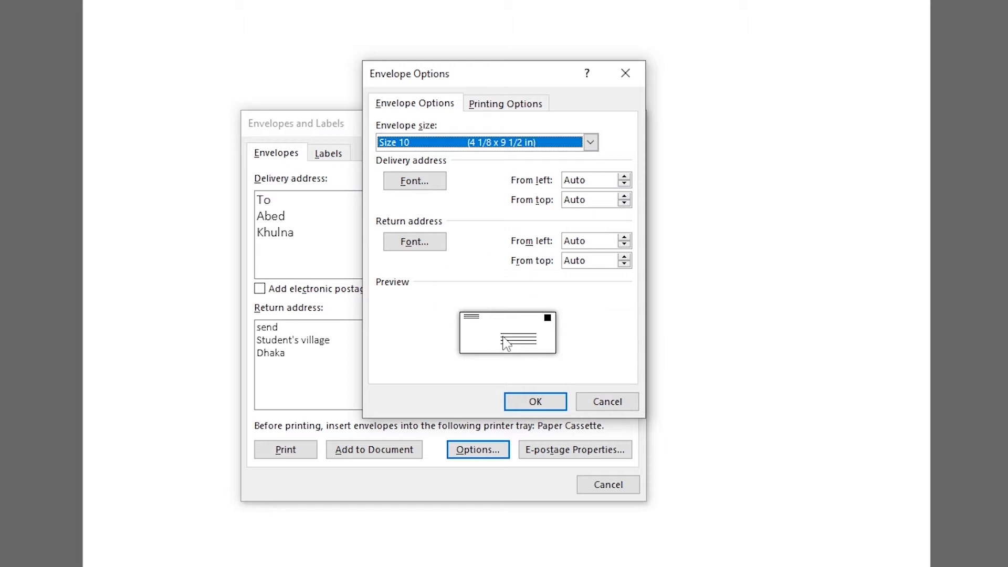
left_click(528, 403)
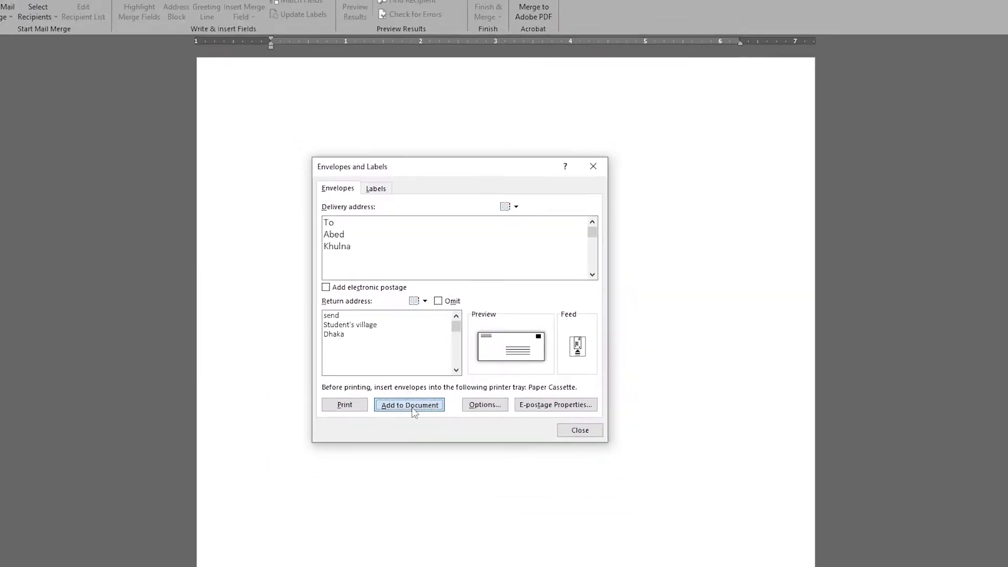
left_click(378, 452)
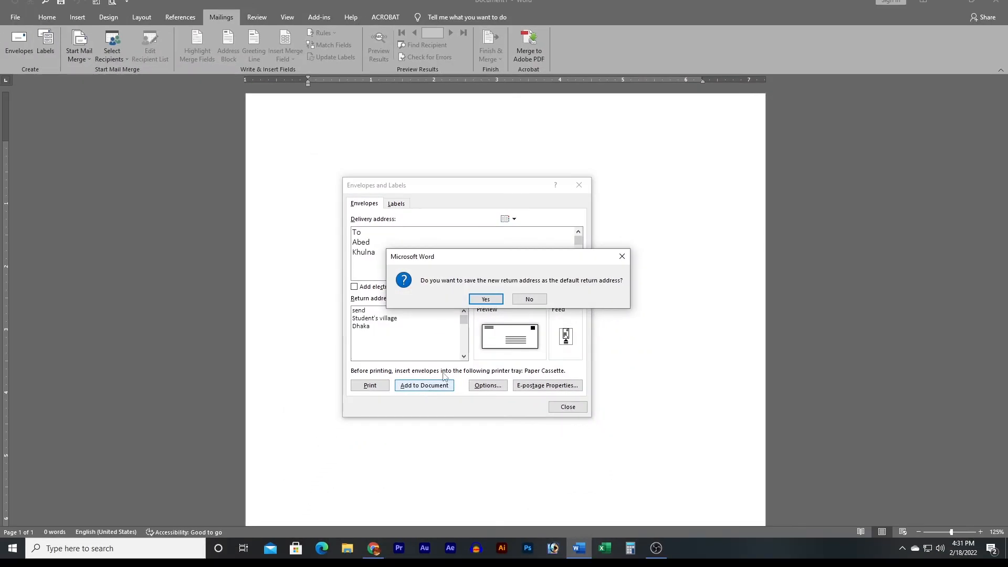
left_click(483, 300)
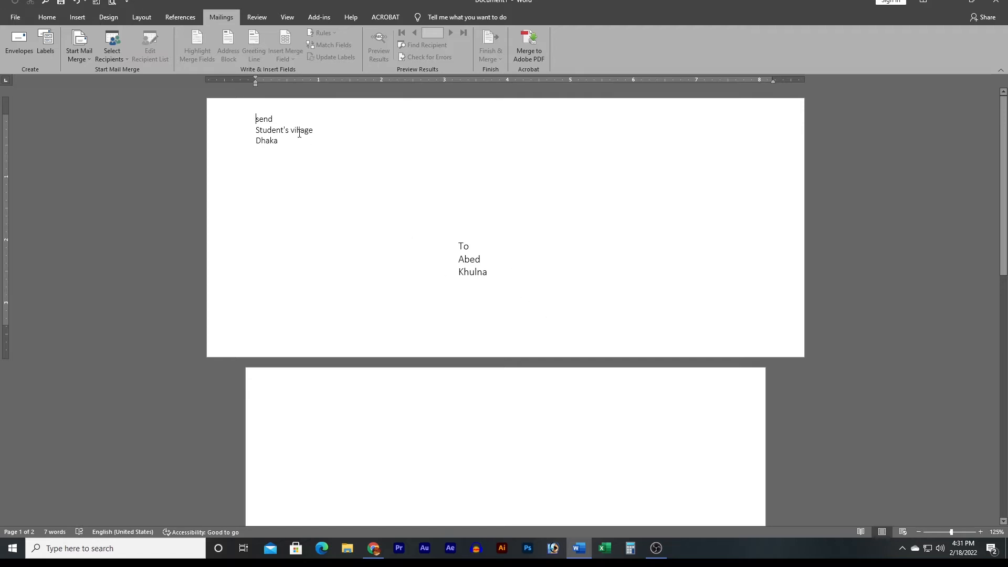
left_click(483, 272)
left_click(311, 139)
left_click(476, 271)
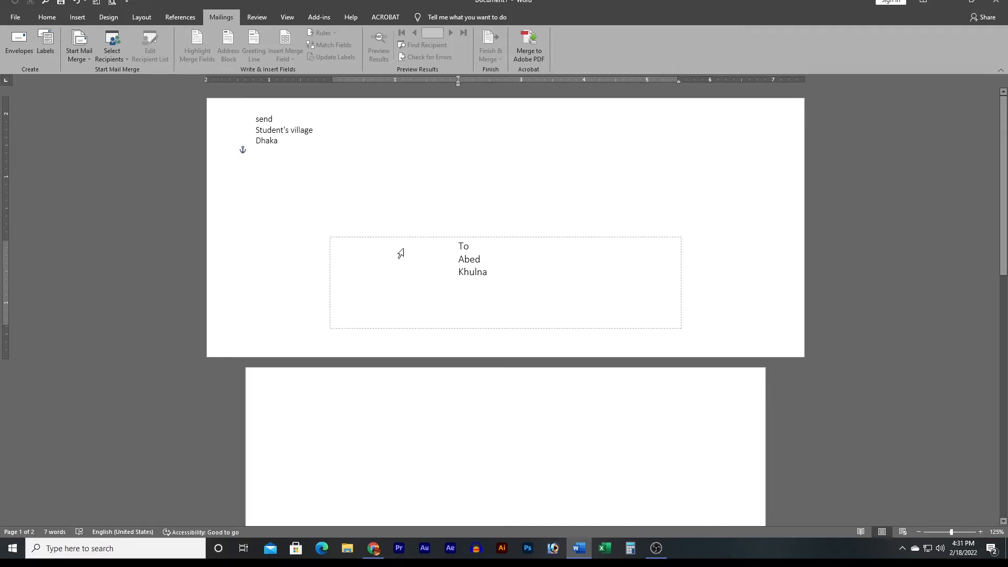
left_click(255, 133)
left_click(486, 272)
left_click(269, 119)
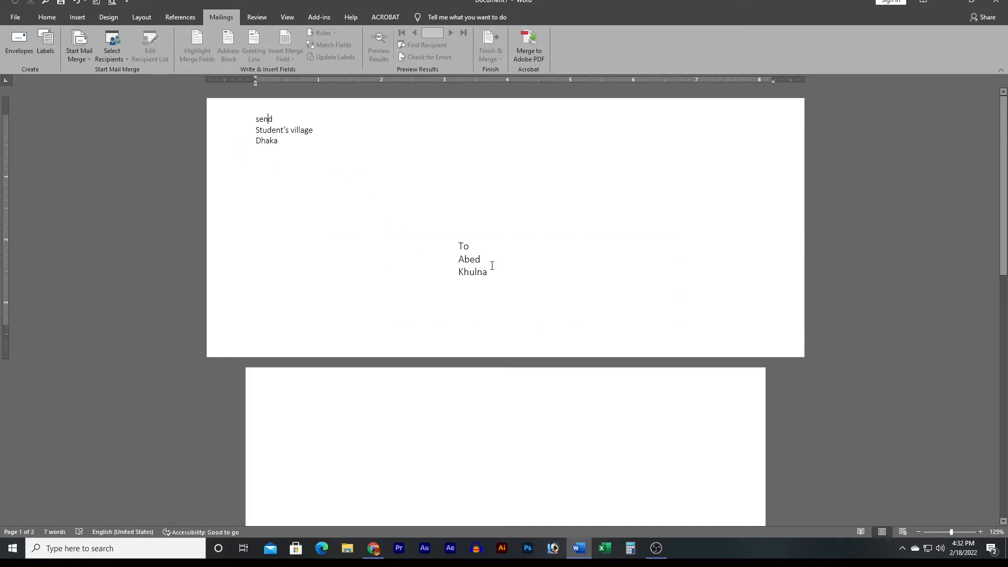
Replace the label address with 'student's village'.
left_click(45, 55)
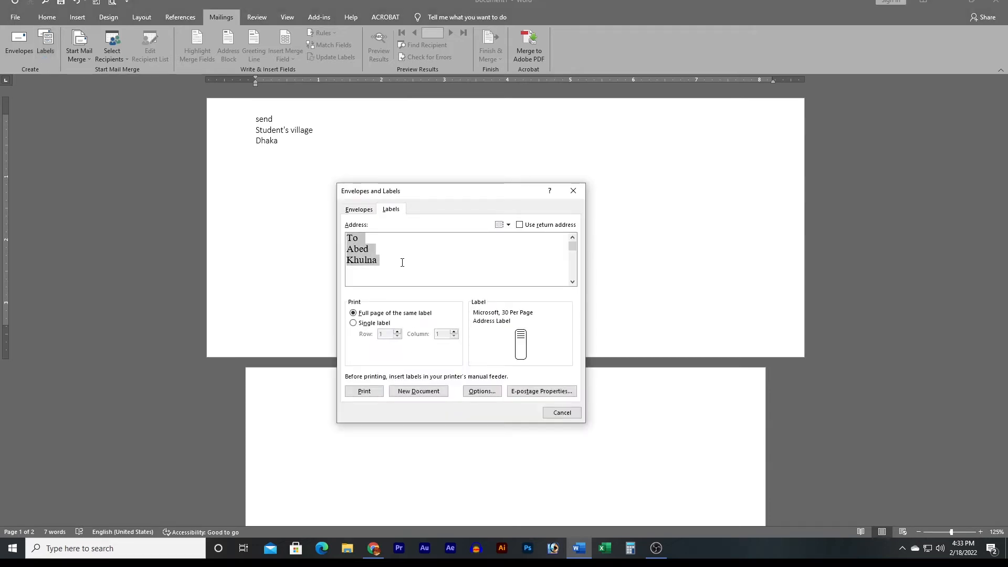
key("BackSpace")
type("stu")
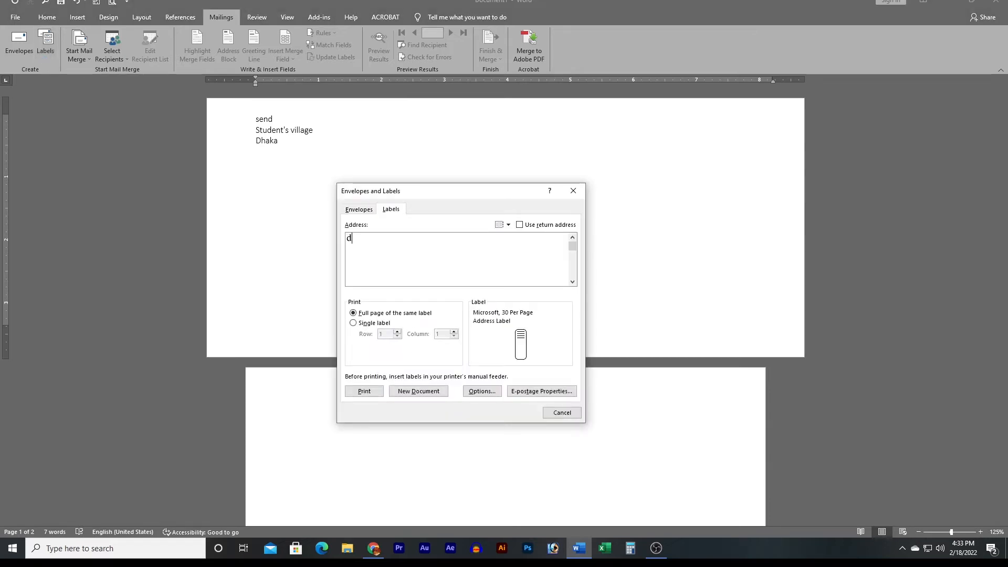
type("dent's ")
type("village")
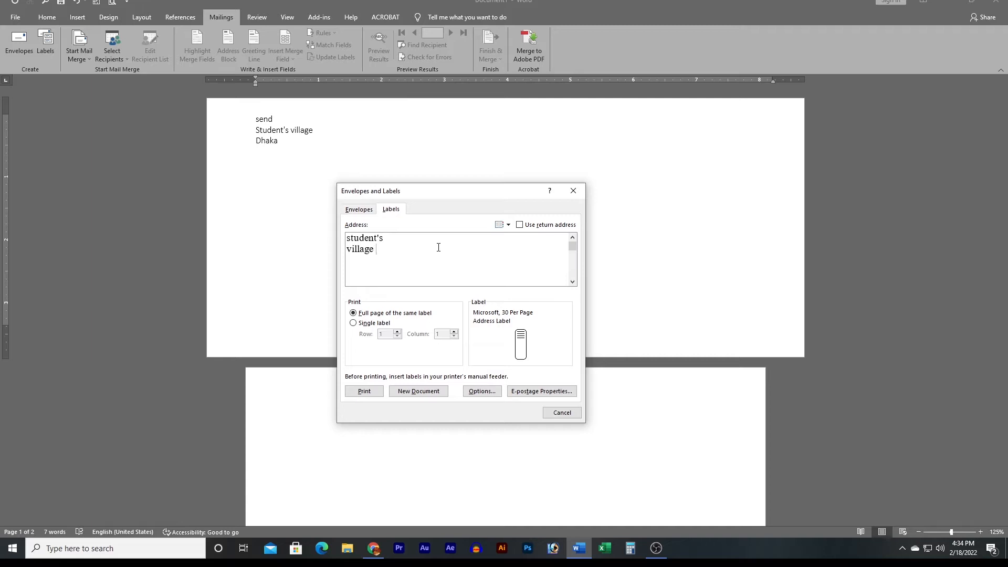
left_click_drag(446, 192, 447, 165)
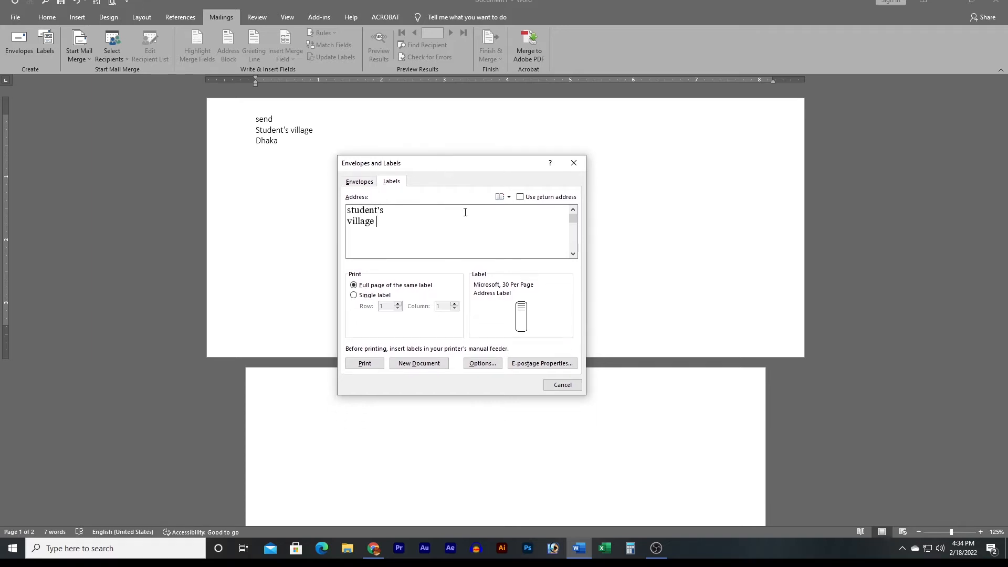
Choose Microsoft 30 Per Page as the label product.
left_click(481, 367)
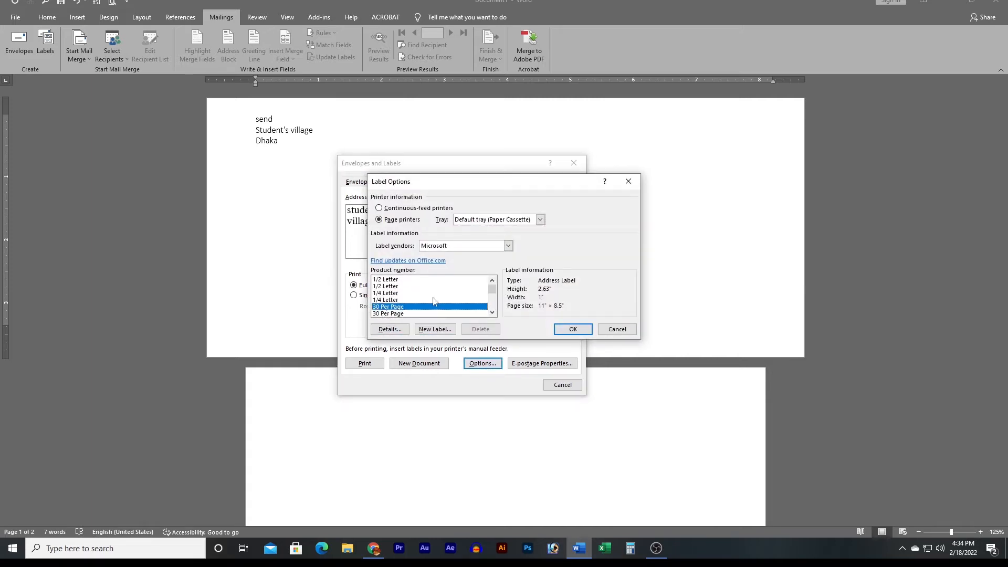
left_click(390, 281)
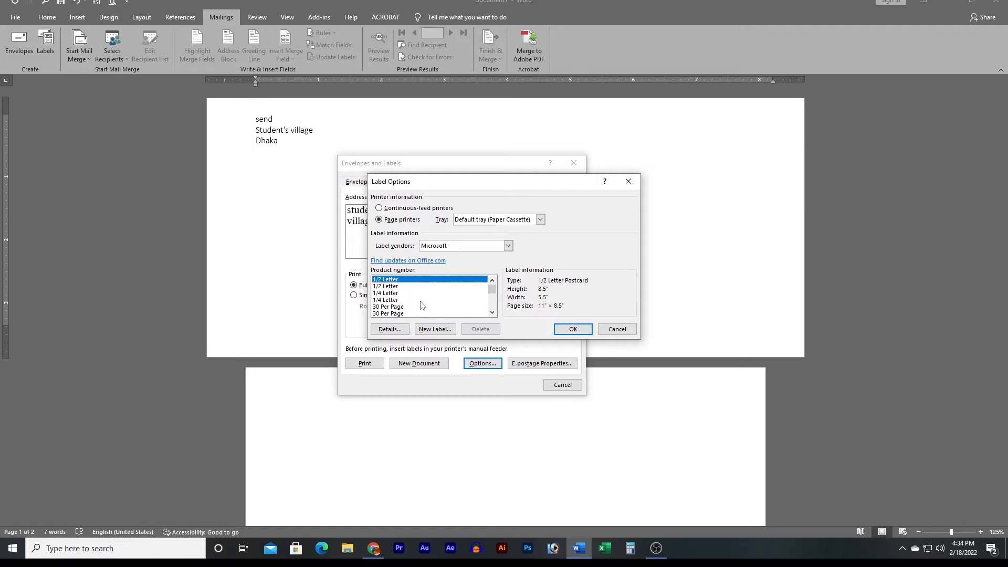
left_click(391, 286)
scroll(439, 294, "down", 5)
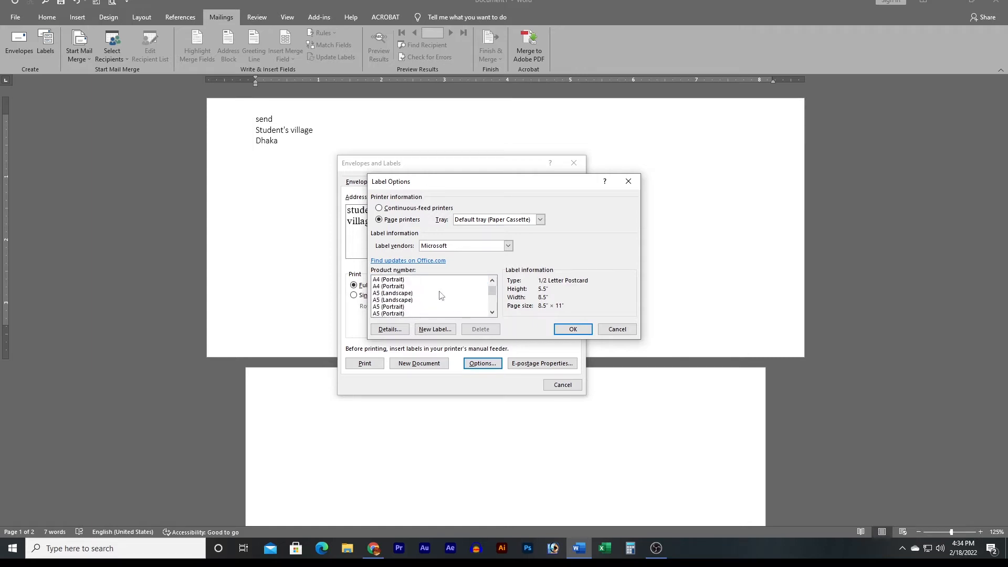
scroll(440, 295, "up", 5)
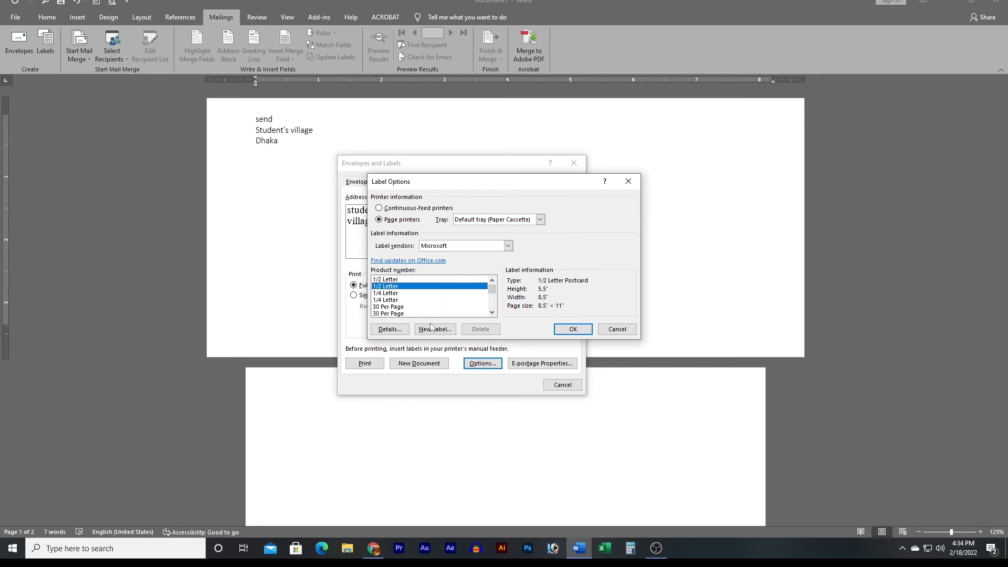
left_click(408, 307)
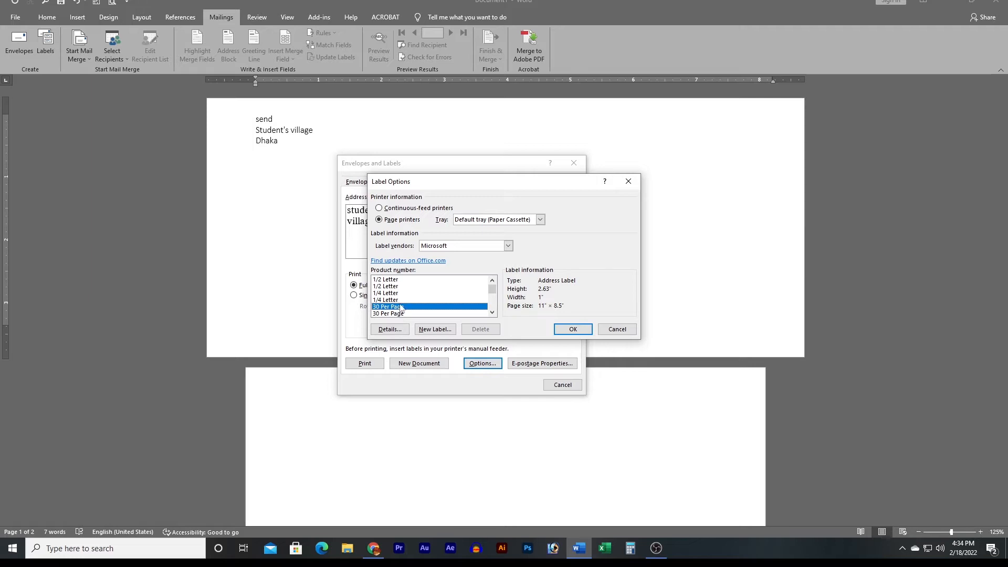
left_click(584, 328)
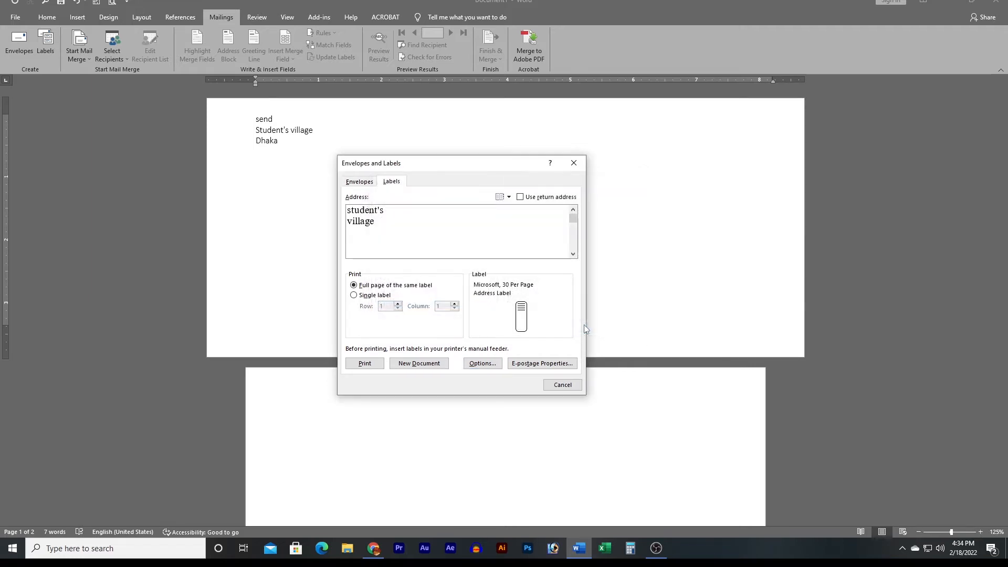
Create a new Labels document of student's village labels and switch to the Mailings tab.
left_click(412, 364)
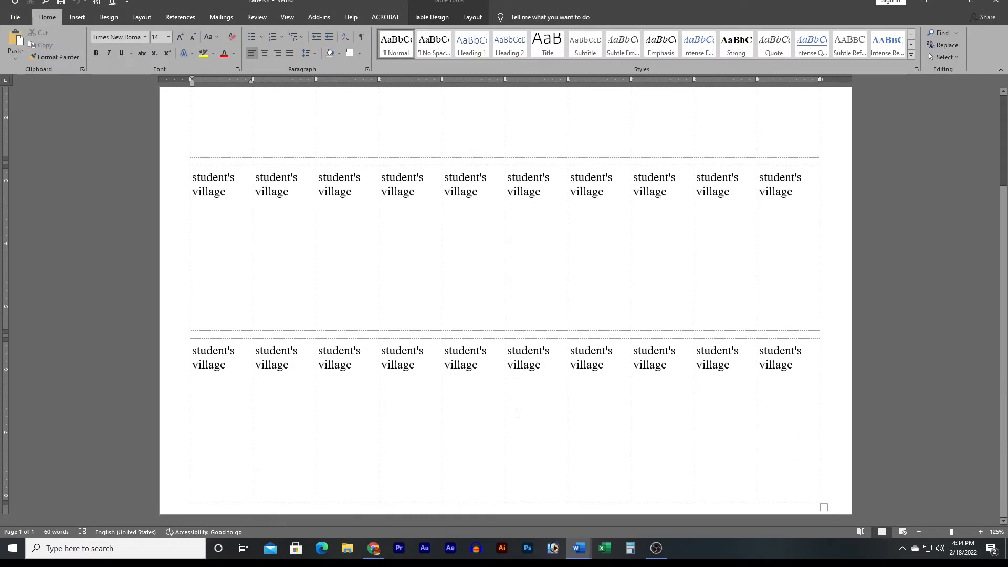
scroll(518, 413, "up", 3)
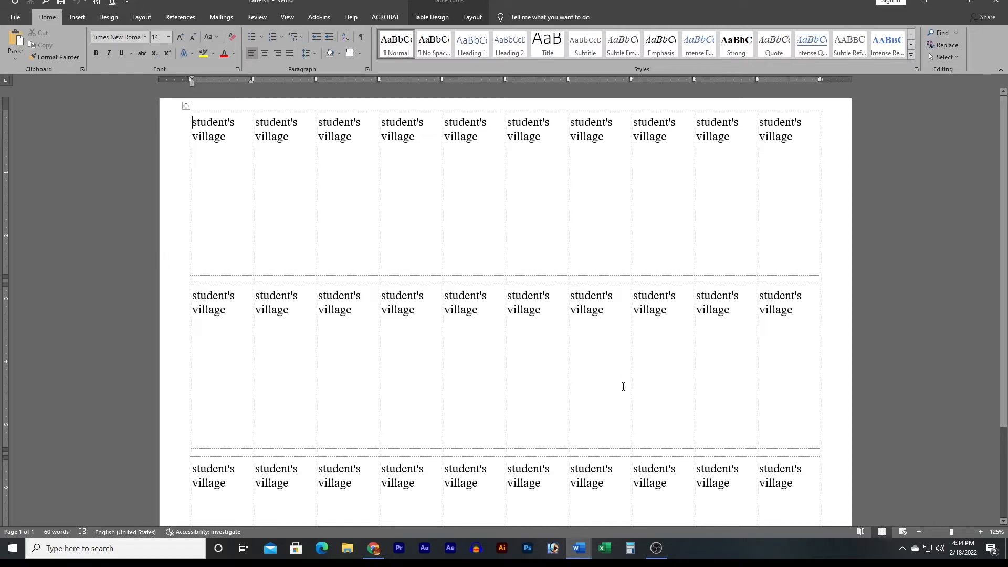
left_click(219, 18)
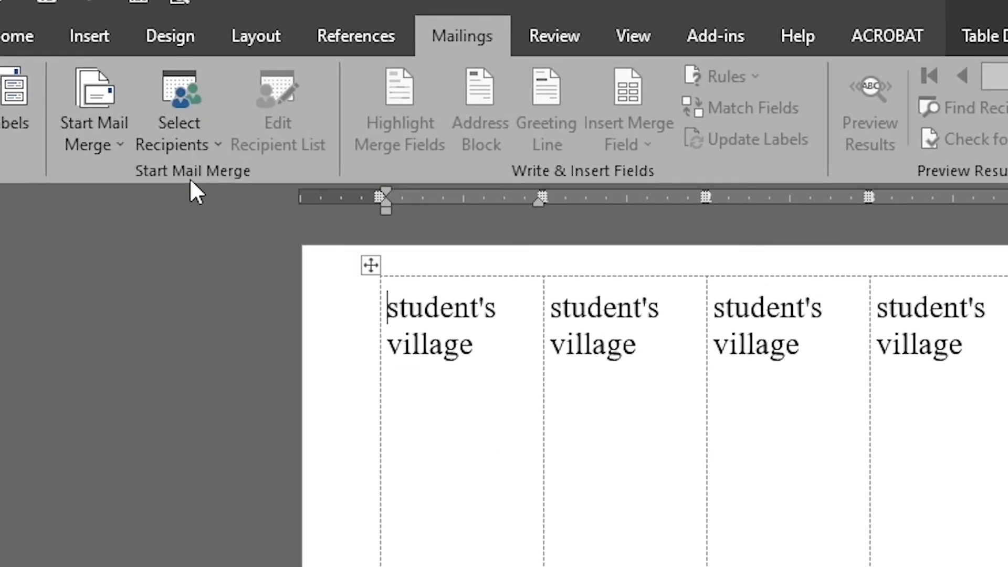
Choose Envelopes as the Start Mail Merge document type.
left_click(117, 138)
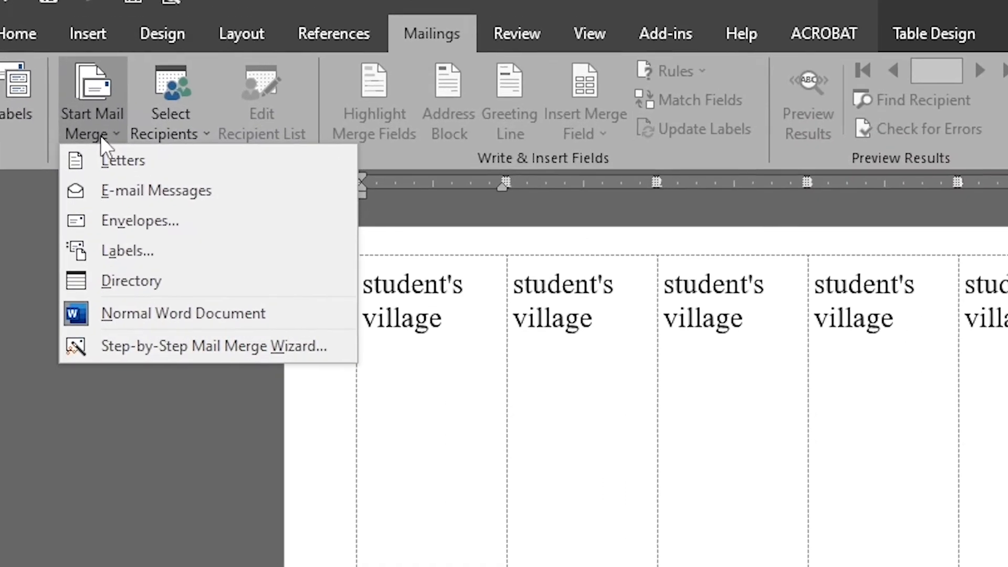
left_click(100, 135)
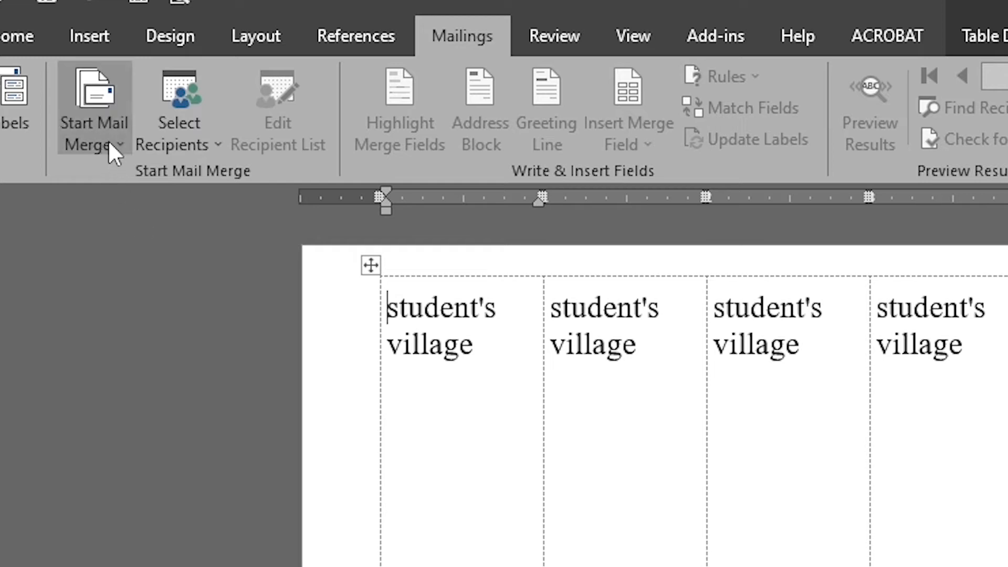
left_click(108, 139)
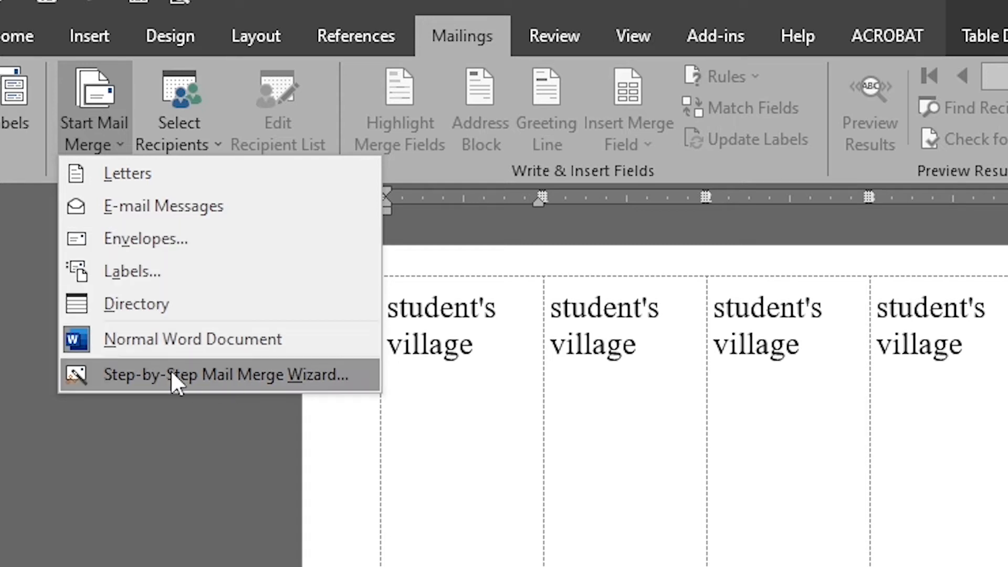
left_click(341, 382)
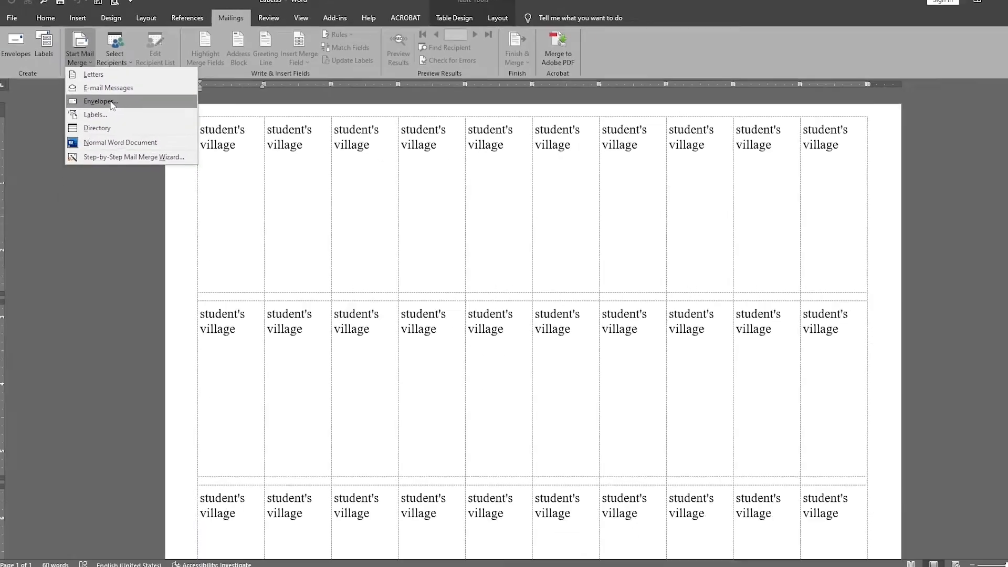
left_click(222, 252)
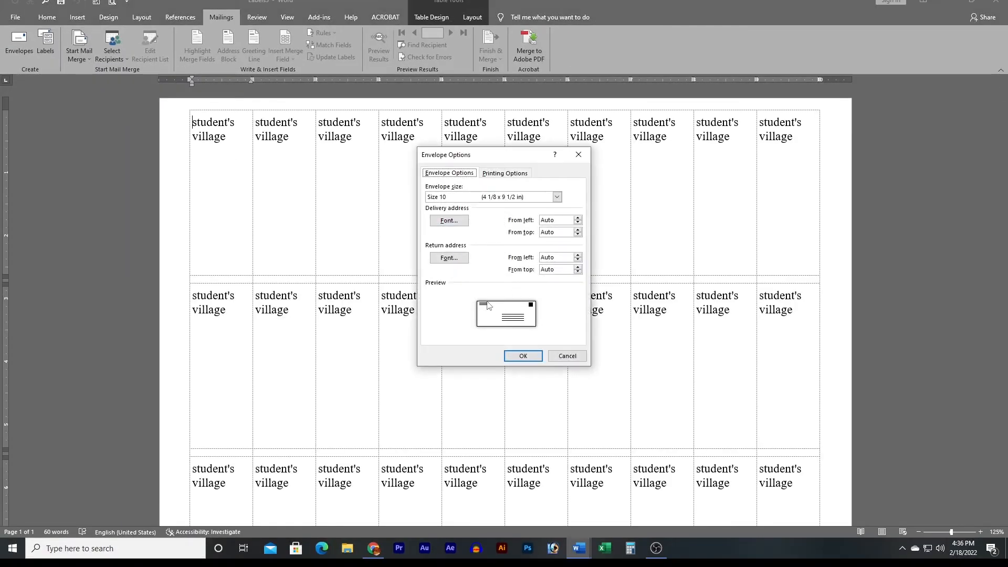
Accept Size 10 envelope options, confirm replacing the labels, and click into the delivery address.
left_click_drag(513, 163, 490, 162)
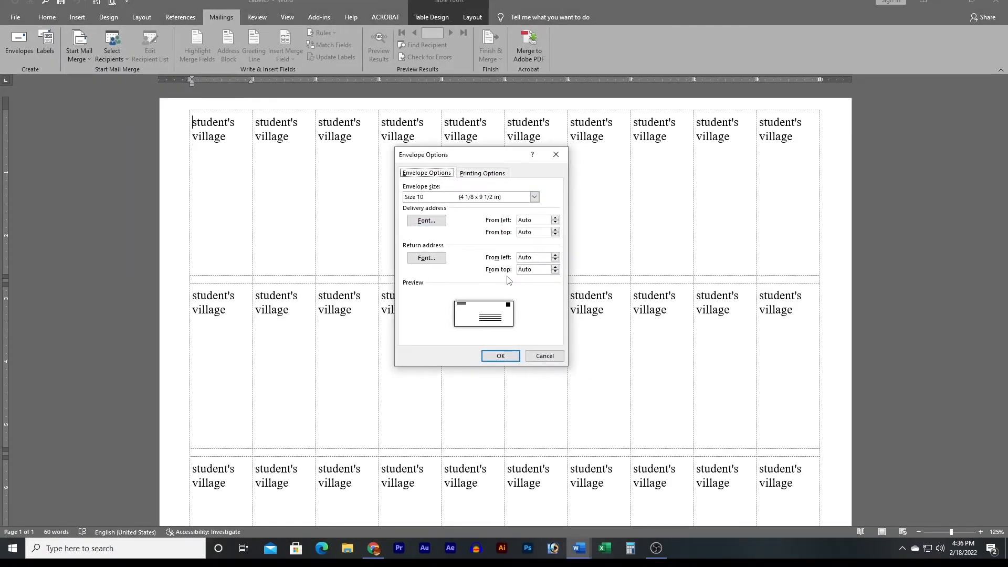
left_click(534, 196)
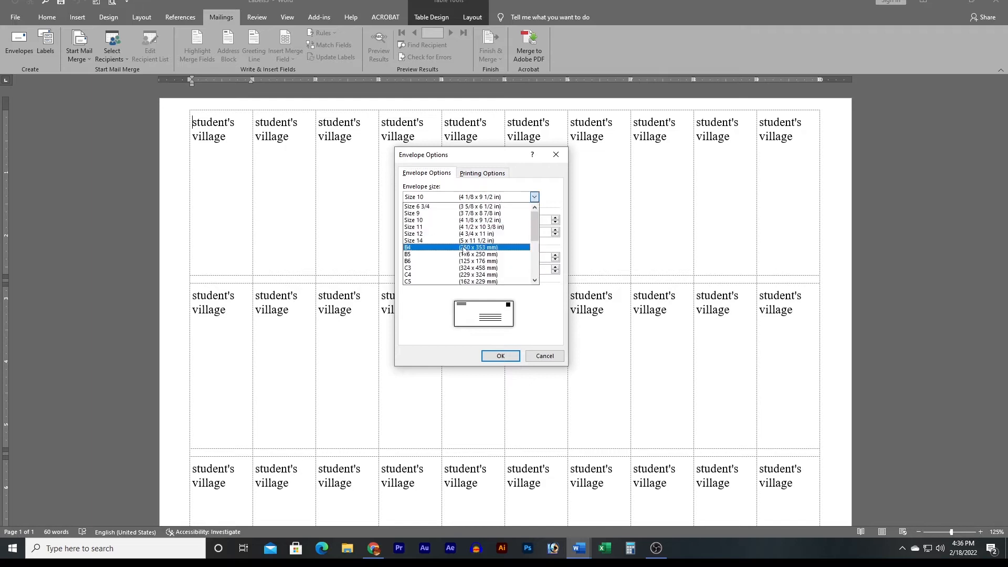
left_click(440, 220)
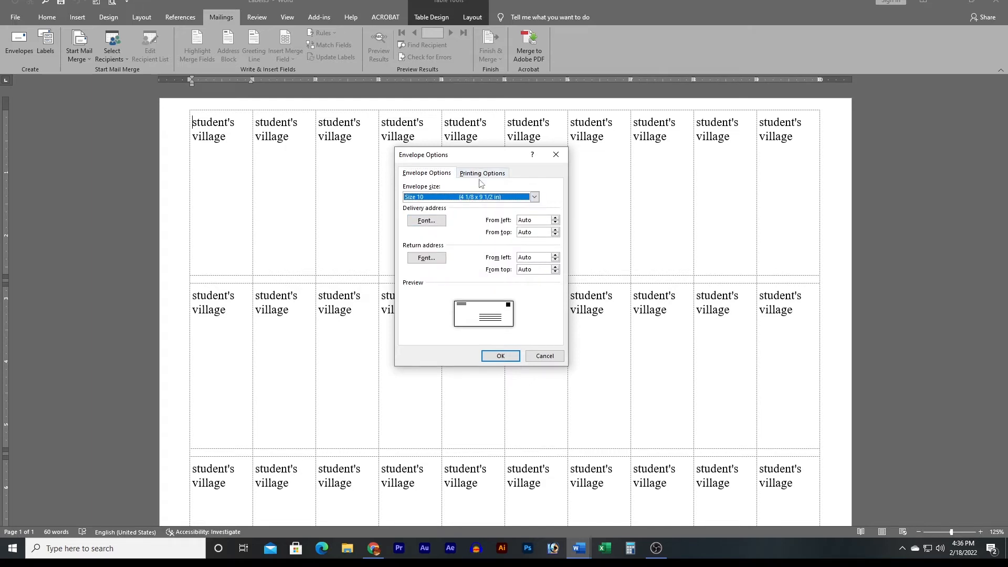
left_click(501, 356)
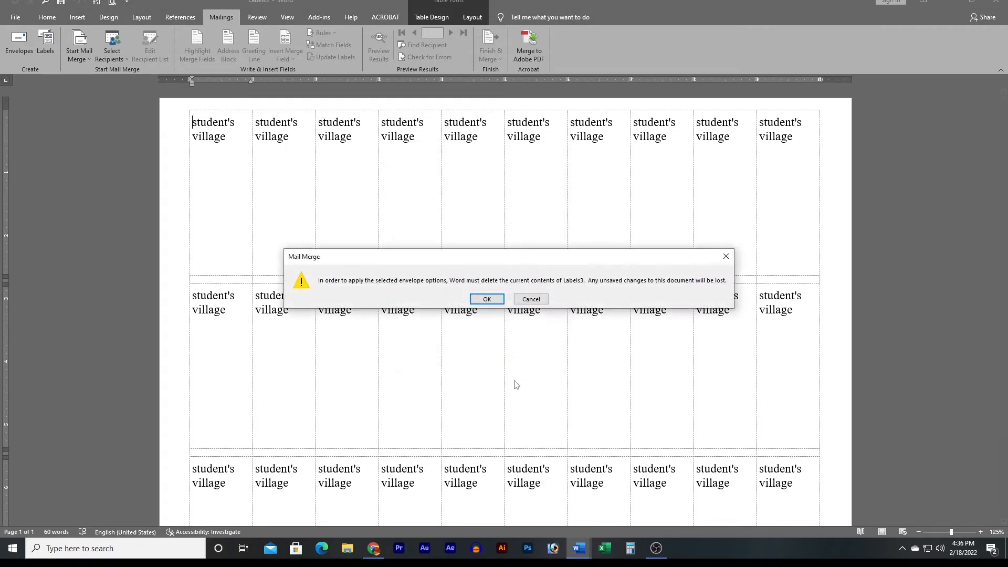
left_click(486, 299)
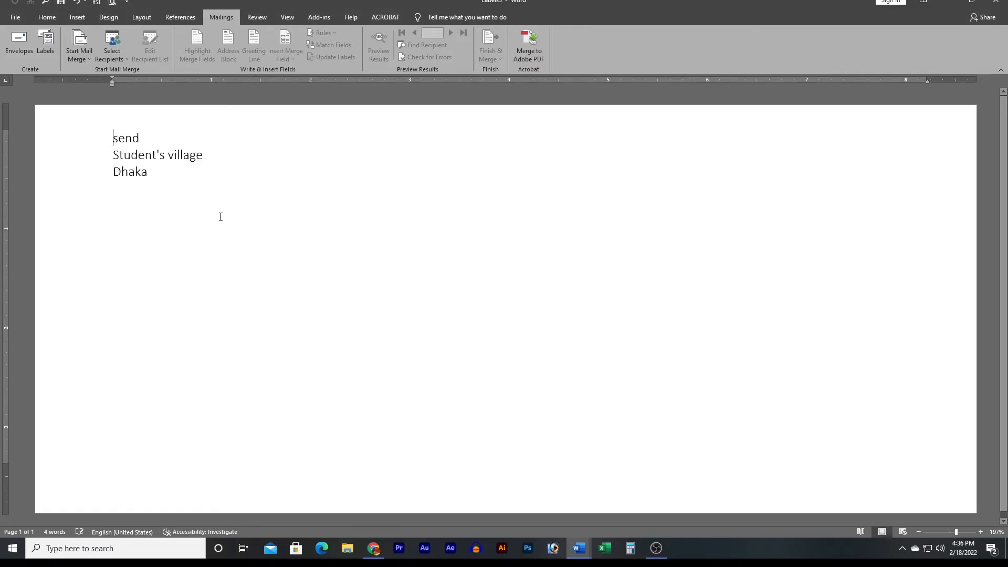
left_click(485, 367)
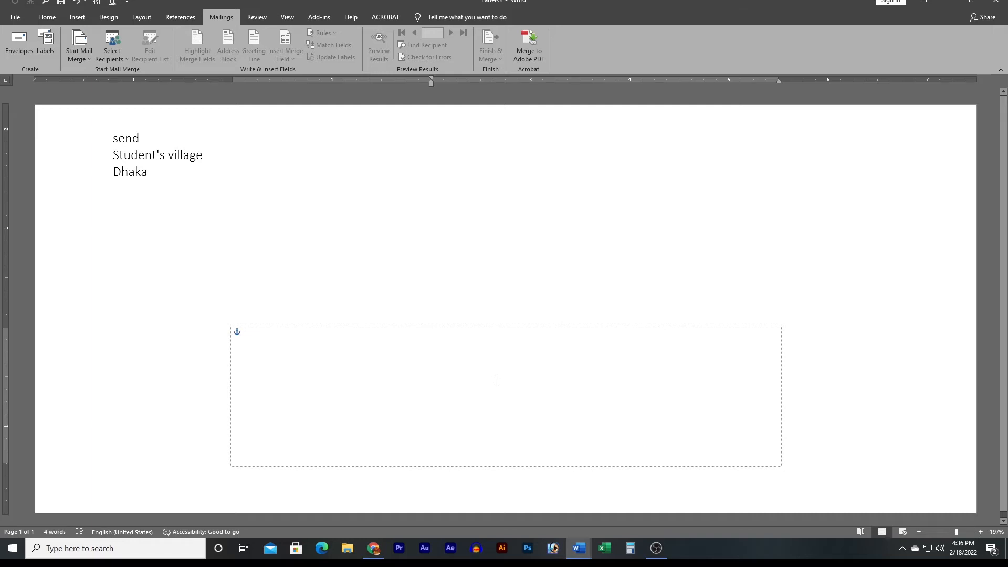
Reselect Envelopes as the merge type, dismiss Envelope Options, and show Select Recipients options.
left_click(84, 62)
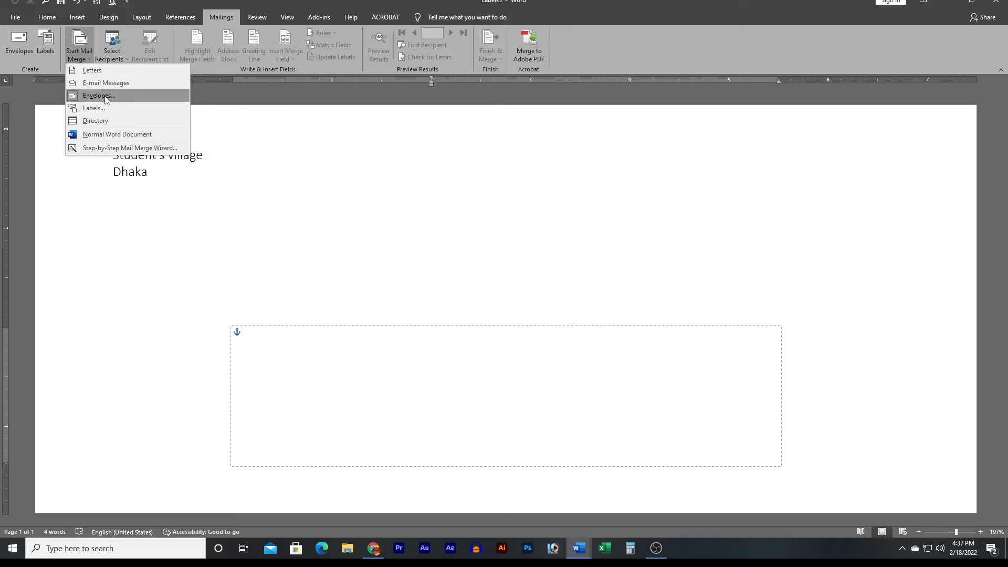
left_click(95, 96)
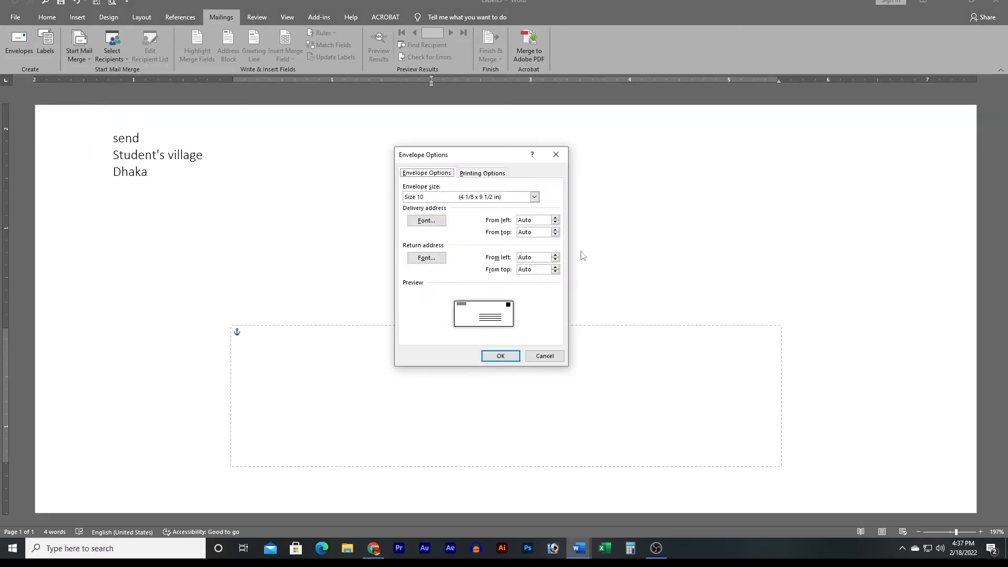
left_click(553, 157)
left_click(118, 58)
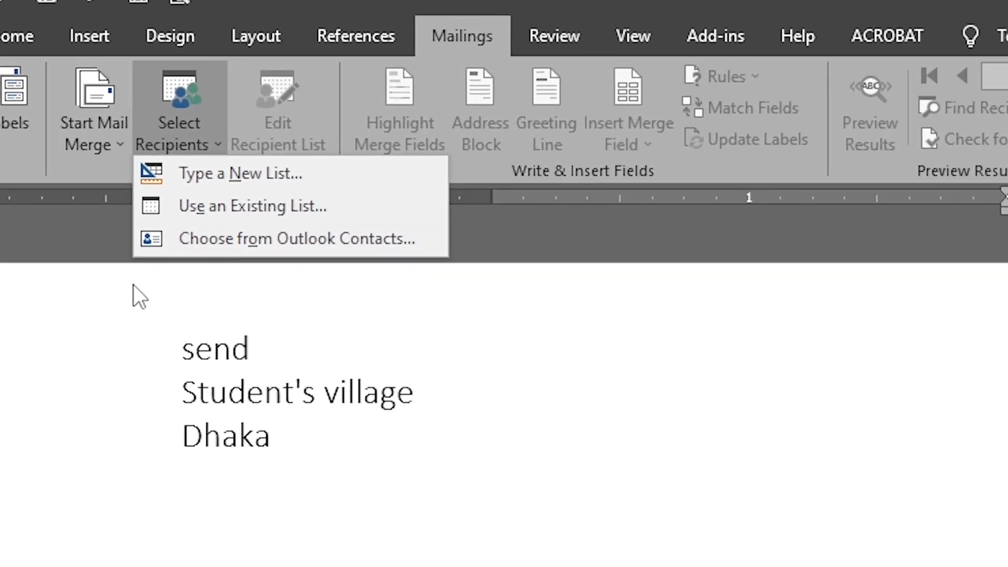
Choose Type a New List from the Select Recipients options.
left_click(190, 134)
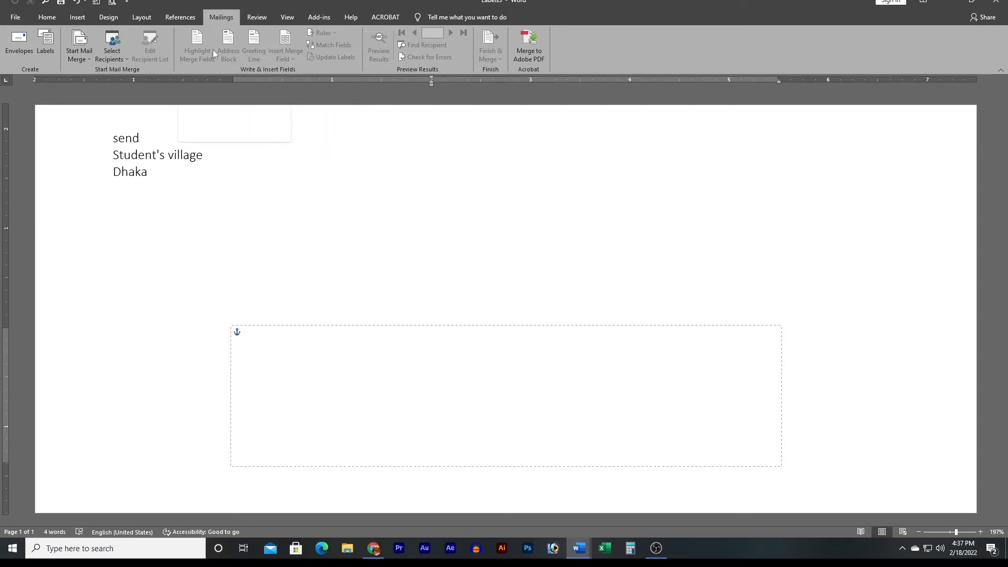
left_click(122, 51)
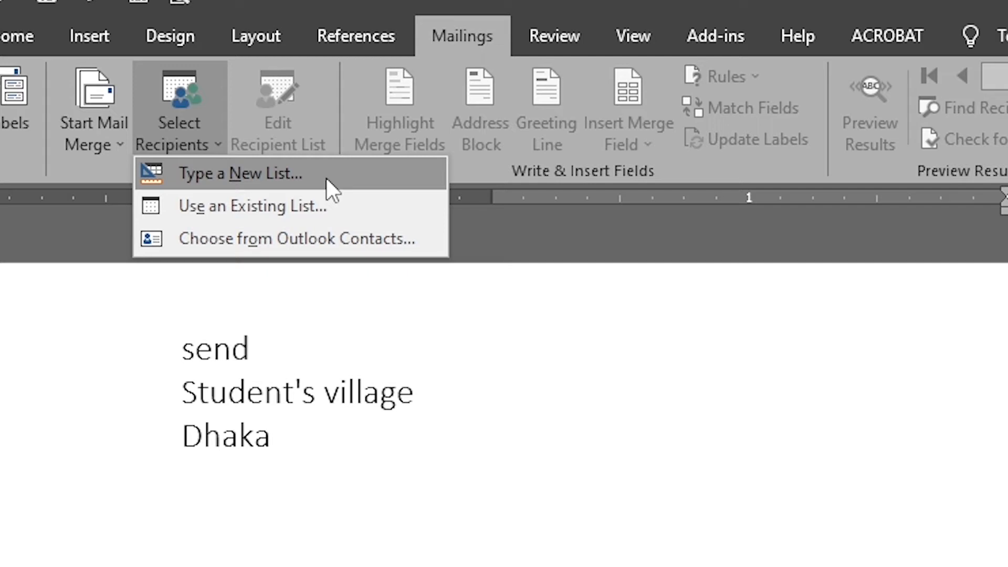
left_click(326, 177)
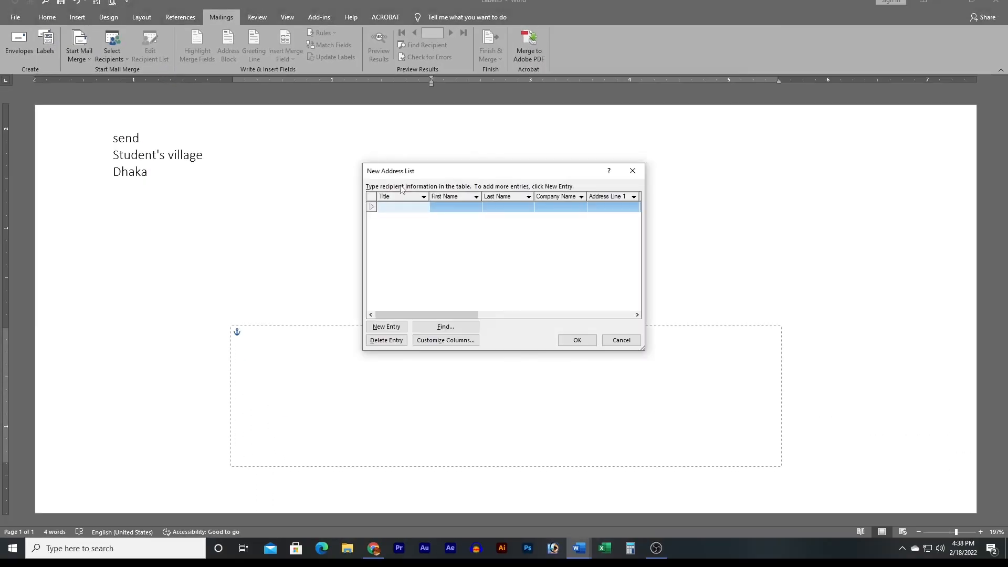
Open Customize Columns from the New Address List dialog.
left_click_drag(526, 169, 482, 132)
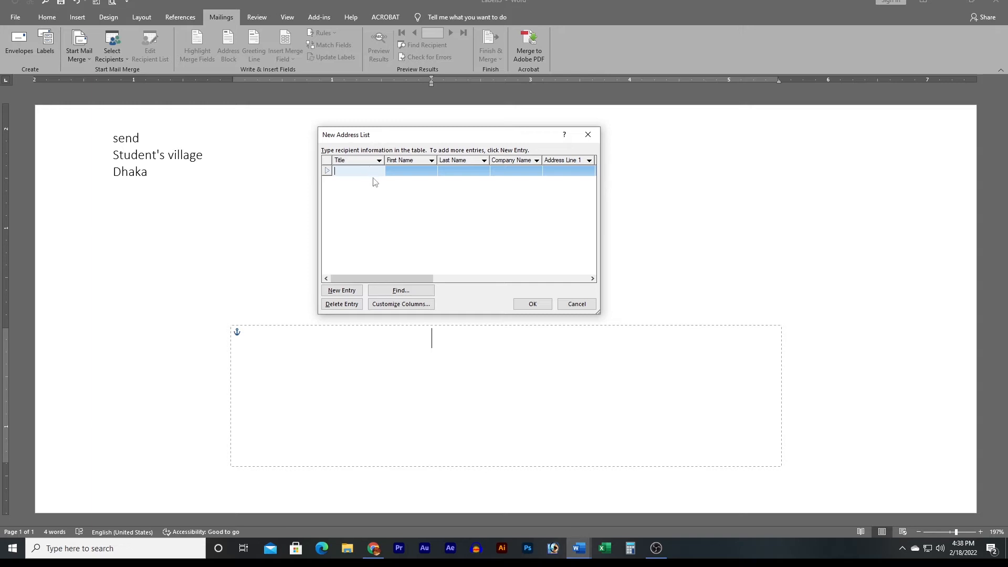
left_click(393, 308)
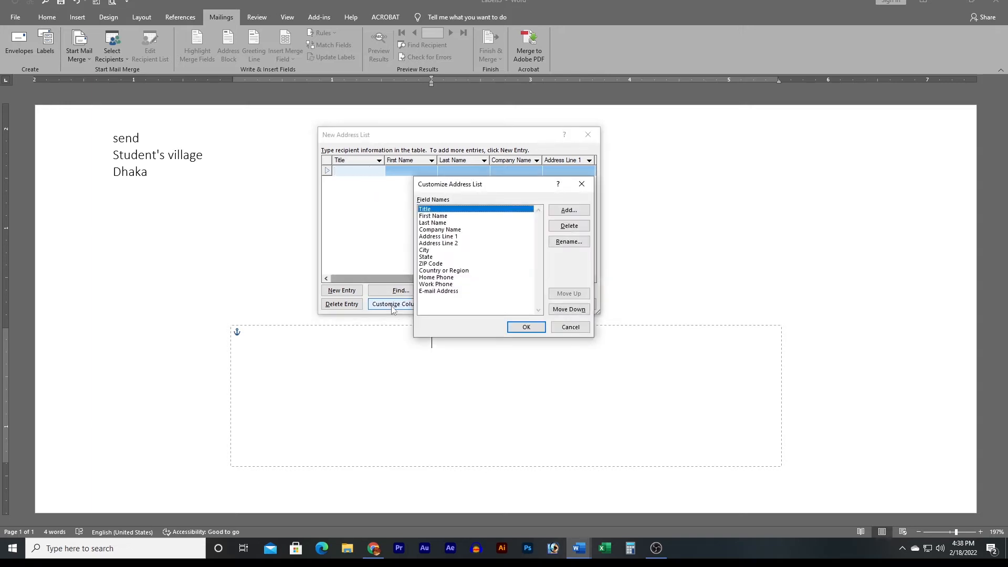
Delete the Title field from the address list.
left_click(512, 172)
left_click_drag(505, 186, 575, 152)
left_click(516, 183)
left_click(510, 189)
left_click(528, 195)
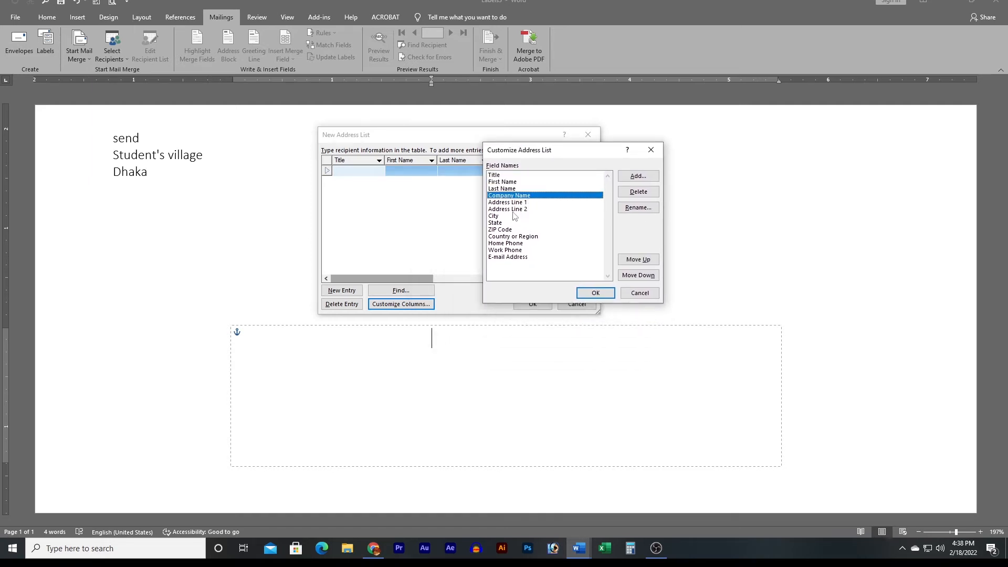
left_click(513, 203)
left_click(515, 210)
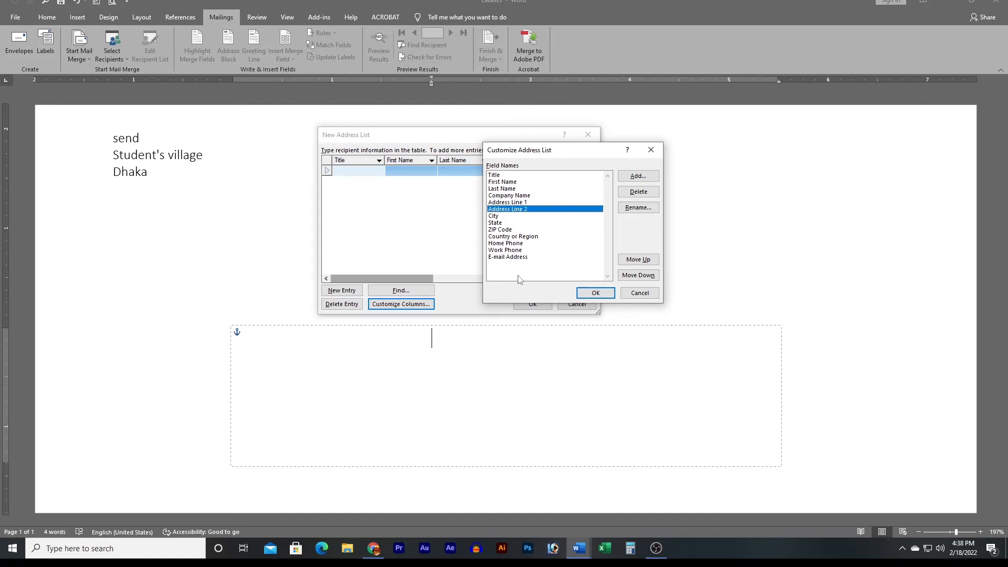
left_click(567, 258)
left_click(512, 182)
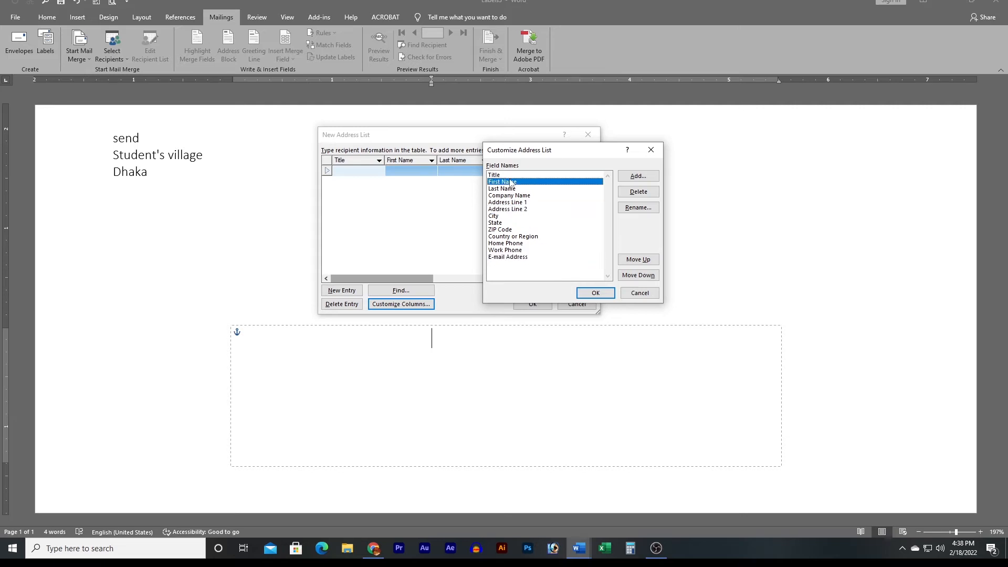
left_click(495, 175)
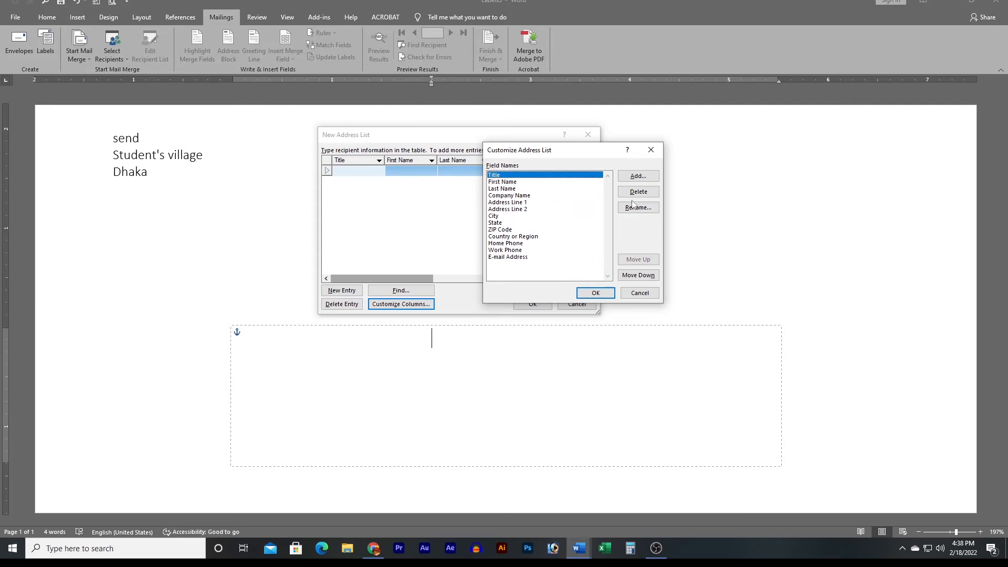
left_click(638, 192)
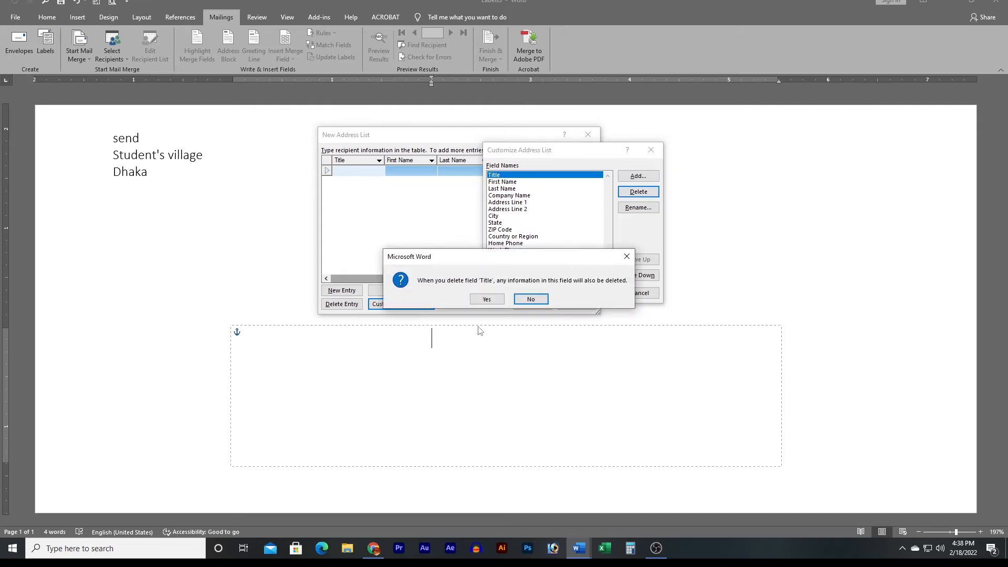
left_click(487, 298)
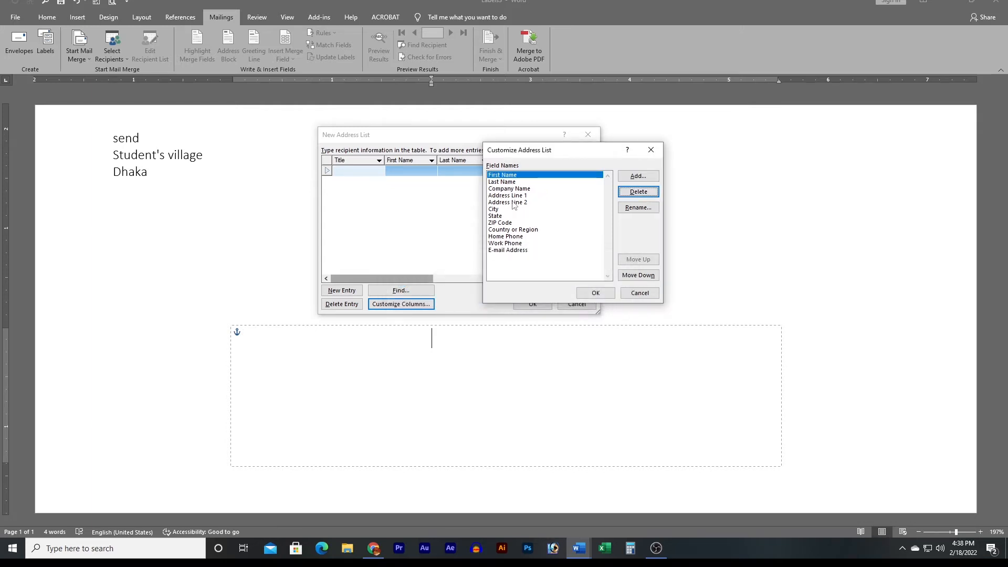
Rename the Last Name field to Father Name.
left_click(508, 182)
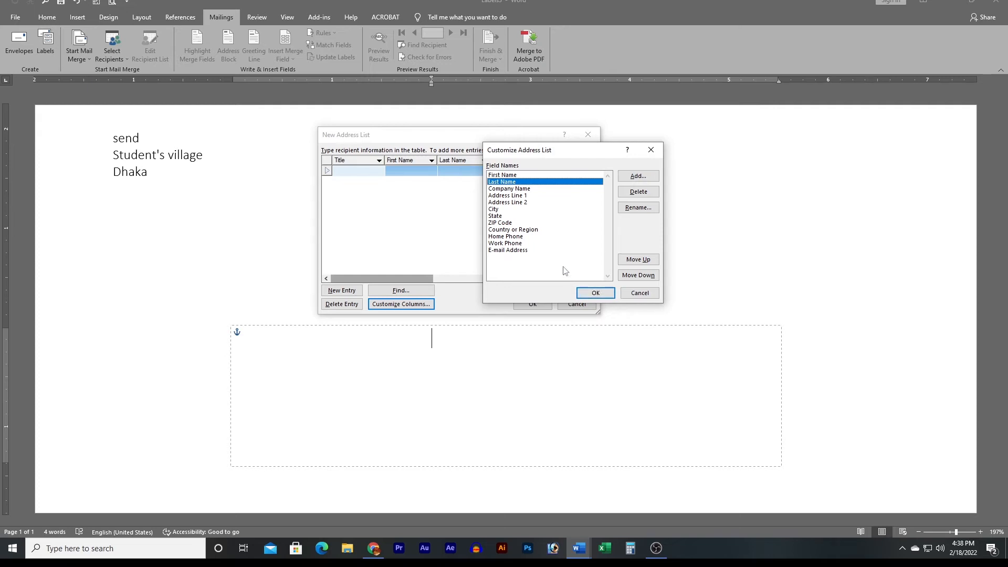
left_click(638, 208)
left_click(466, 266)
key("BackSpace")
key("BackSpace")
key("BackSpace")
key("BackSpace")
key("BackSpace")
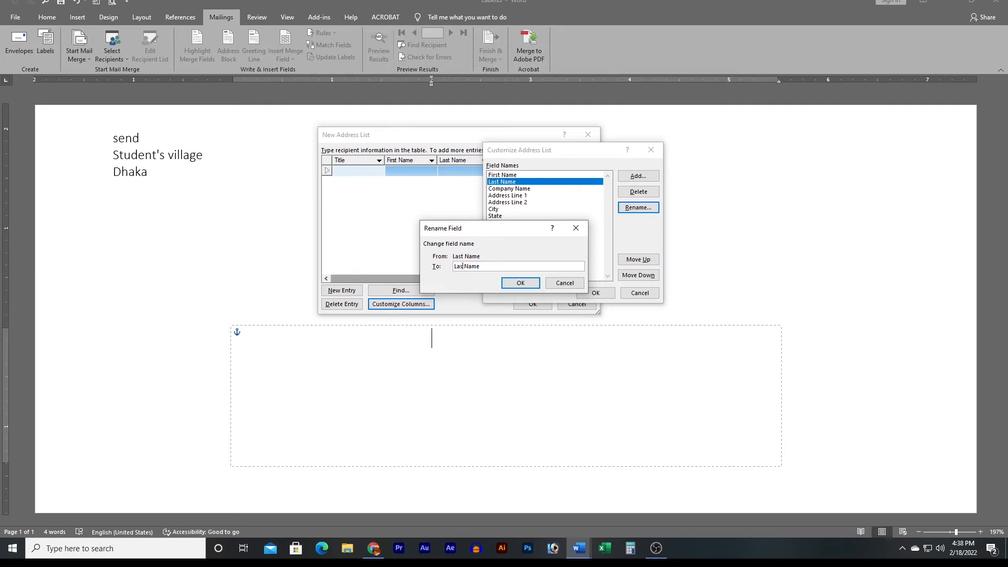
type("Father")
left_click(533, 284)
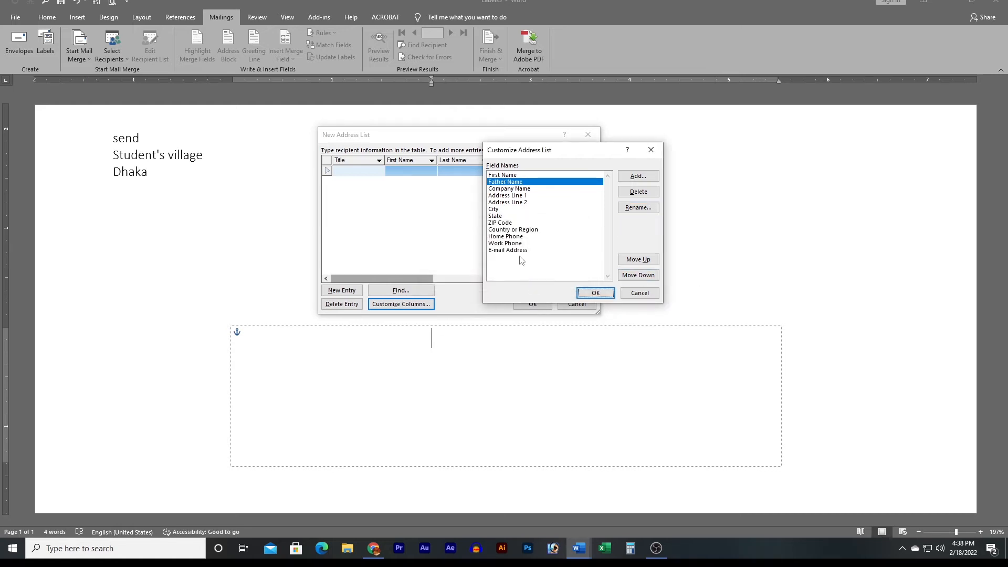
Delete the Work Phone field.
left_click(501, 244)
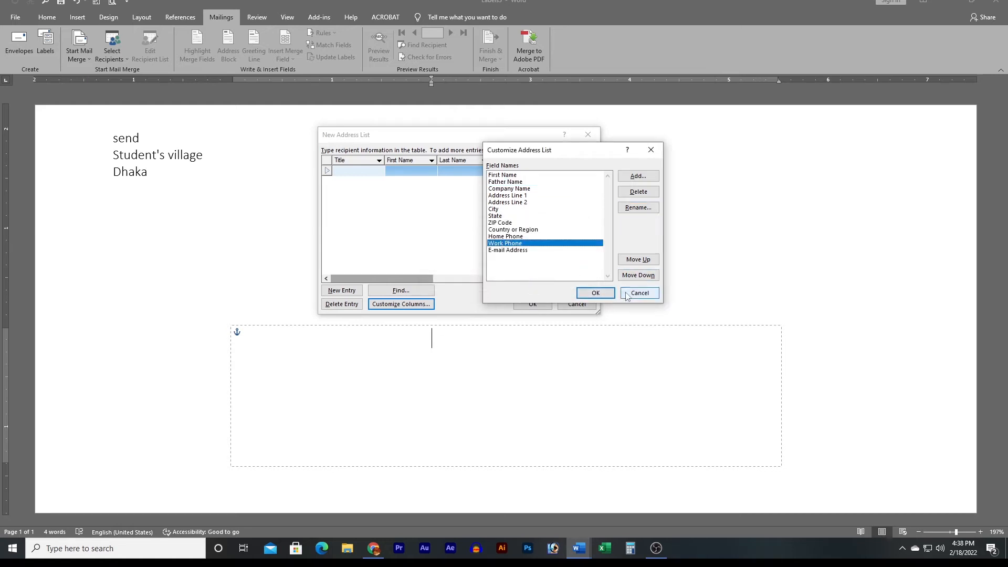
left_click(637, 192)
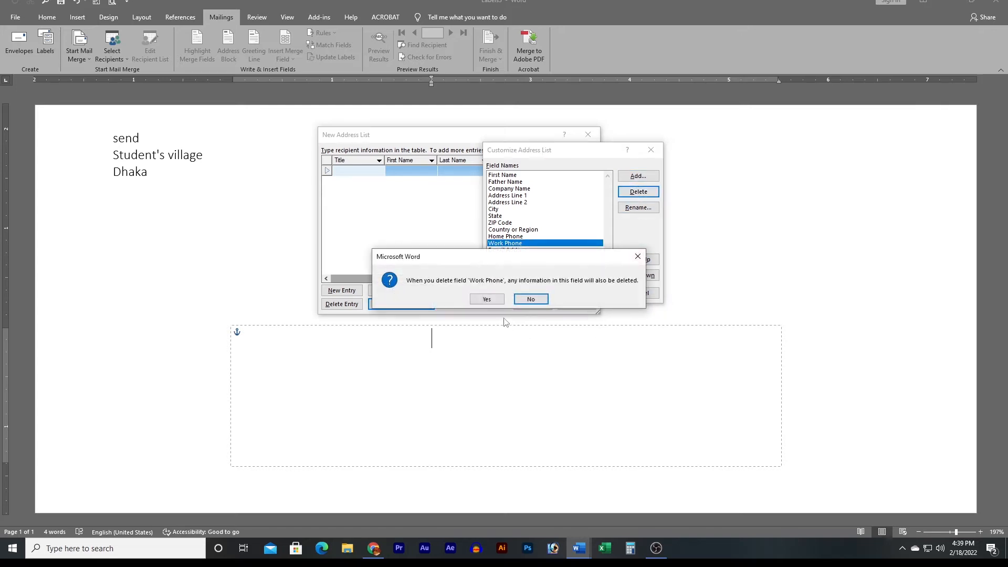
left_click(487, 300)
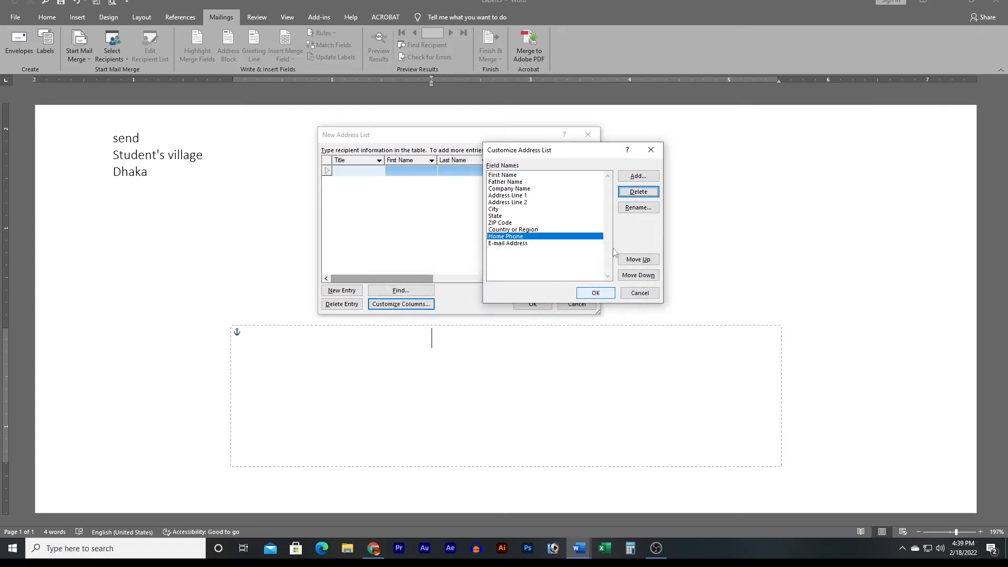
Delete the Address Line 2 field and apply the customised column list.
left_click(635, 176)
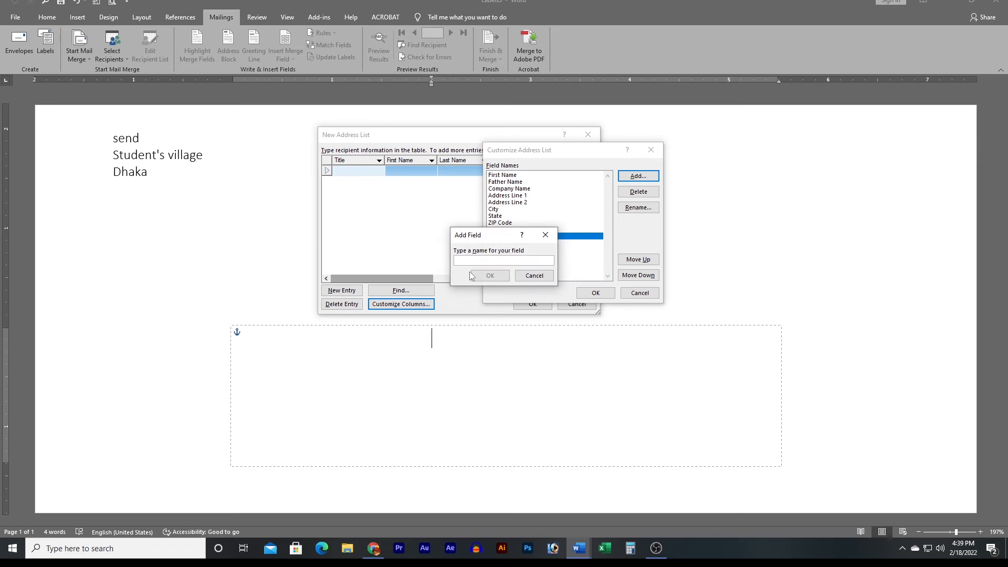
left_click(533, 276)
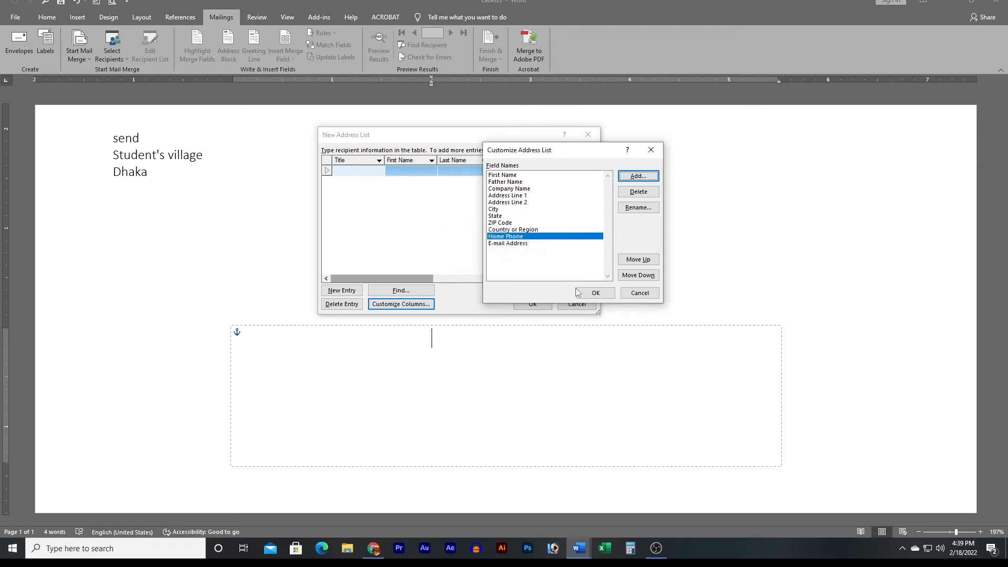
left_click(502, 202)
left_click(638, 192)
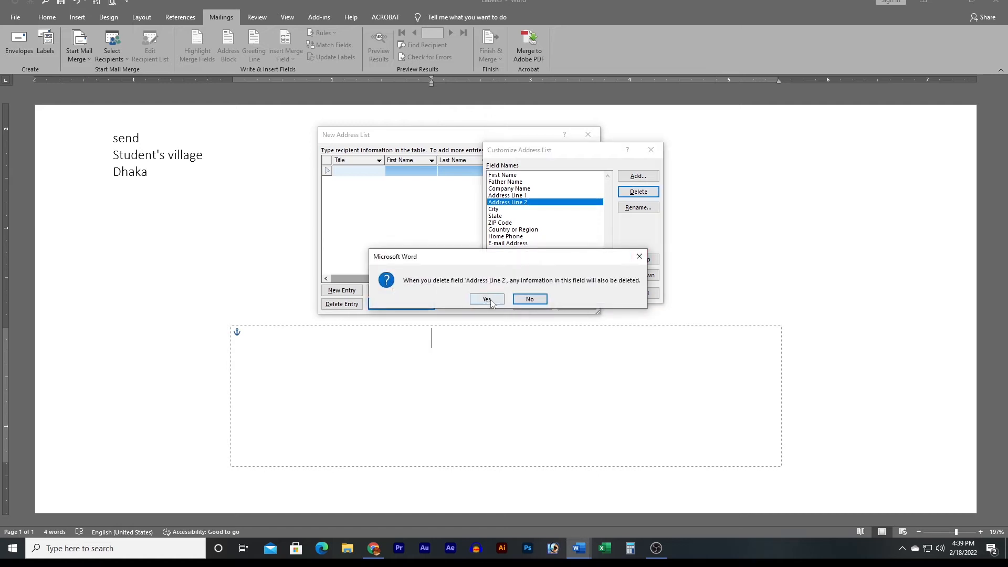
left_click(534, 297)
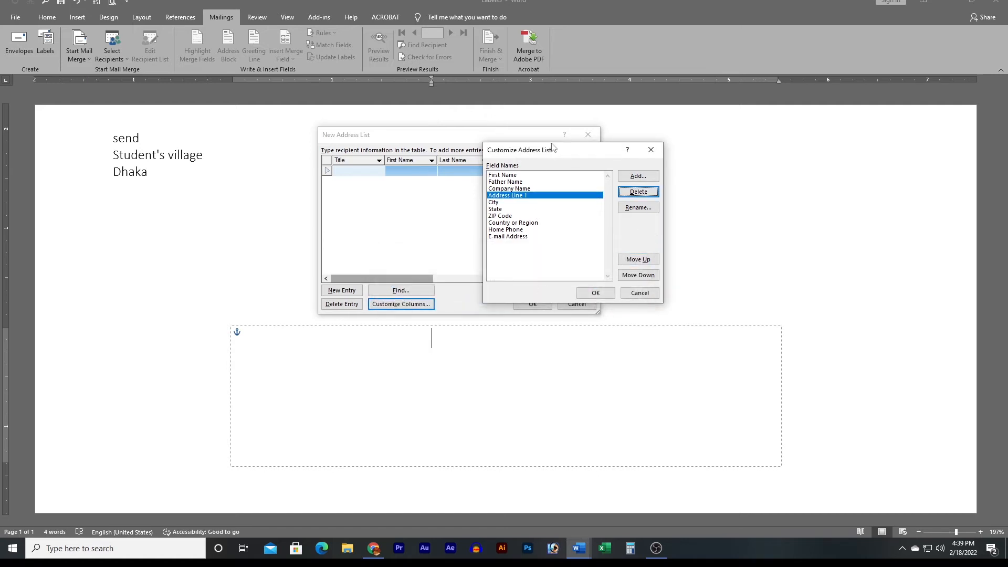
left_click(597, 292)
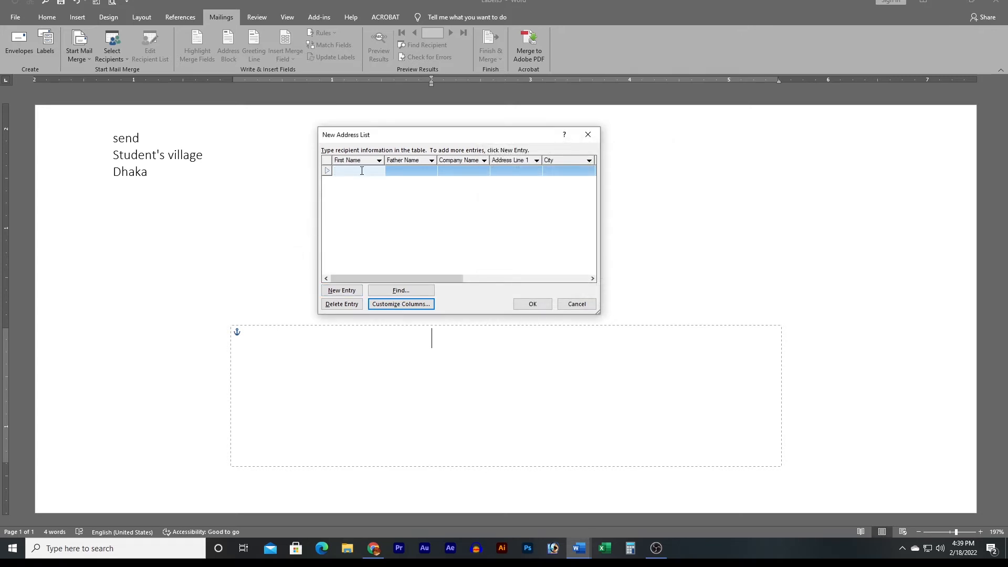
Enter the first recipient's first name, father's name, and company KSR.
type("Momin")
key("Tab")
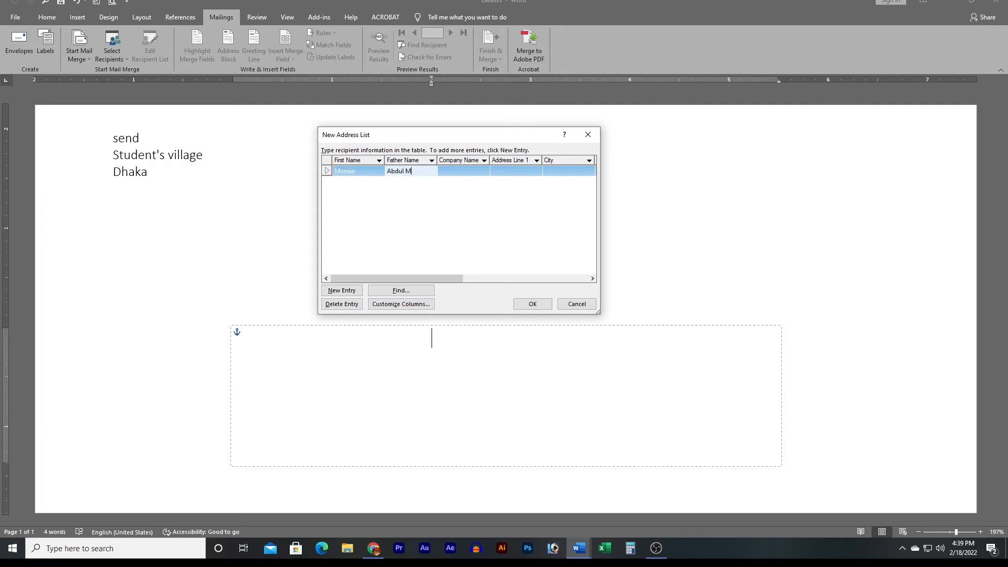
key("Tab")
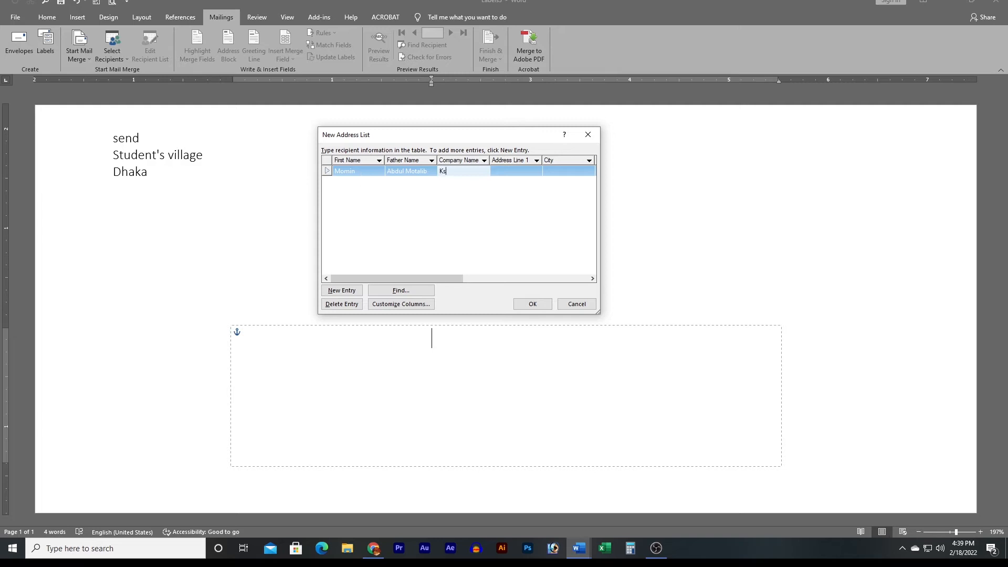
type("KSR")
Fill in the address line, city Dhaka, ZIP 1212 and country Bangladesh, then start a new entry.
key("Tab")
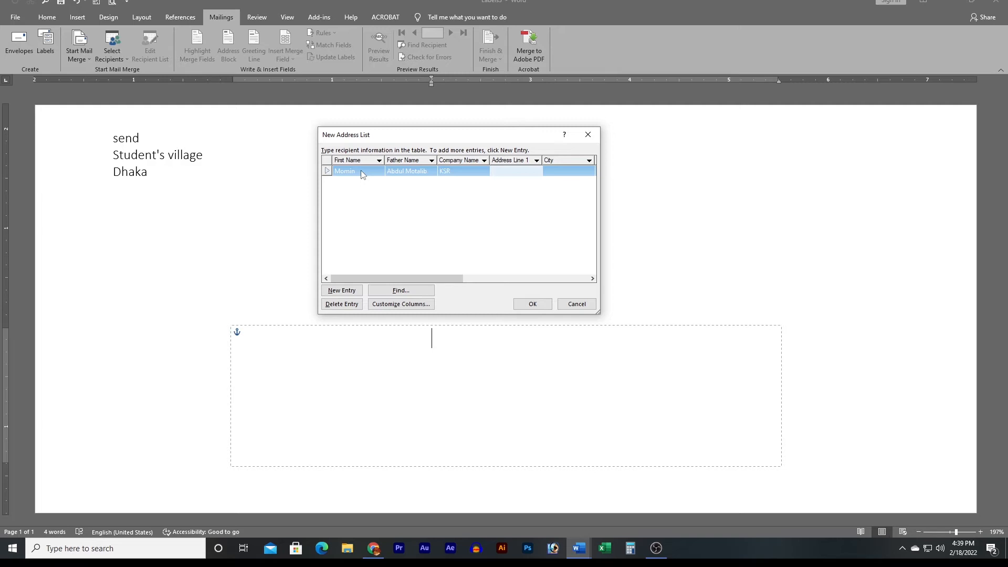
type("Gu")
key("BackSpace")
key("BackSpace")
type("Gulshan")
key("Tab")
type("Dhaka")
key("Tab")
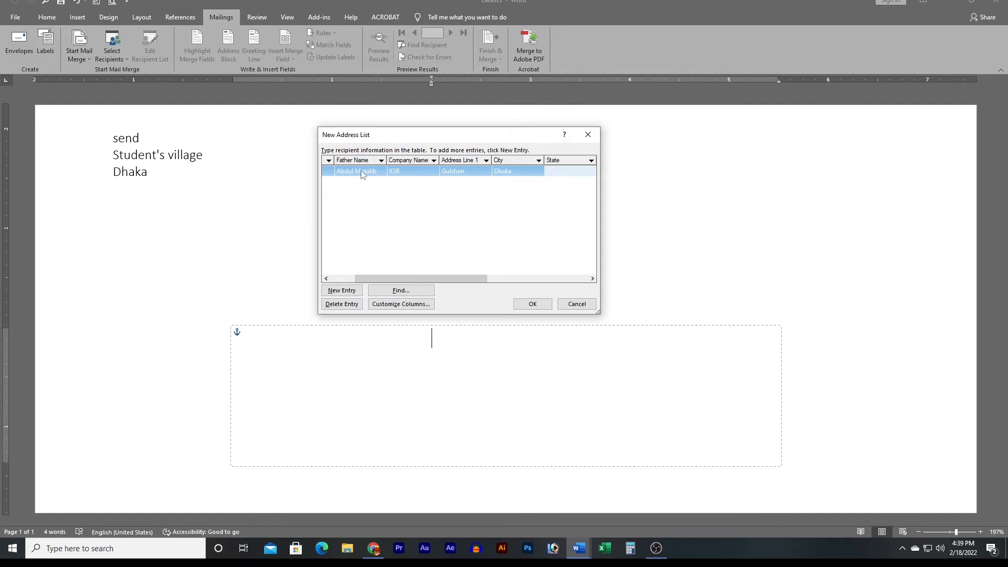
key("Tab")
type("1212")
key("Tab")
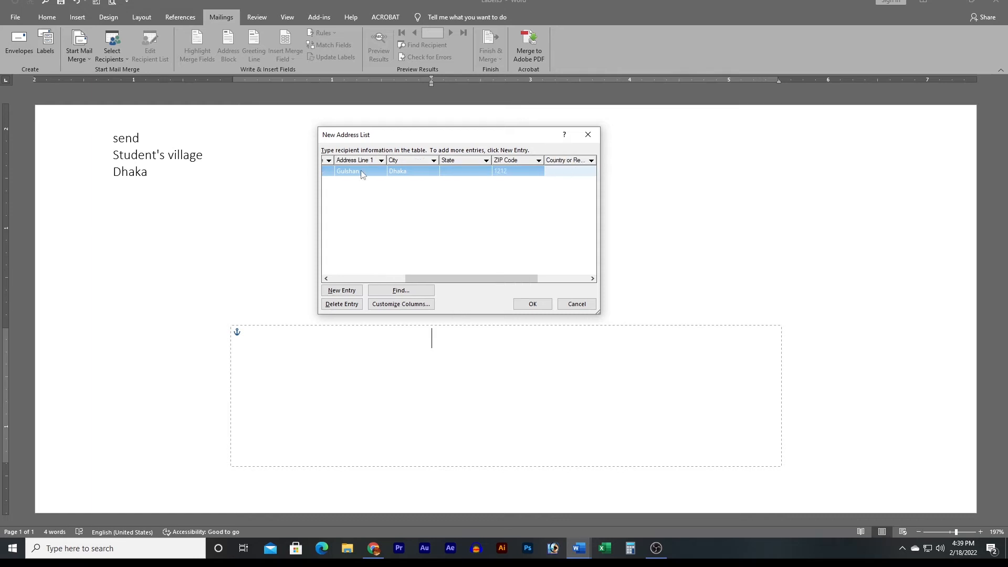
type("Bangladesh")
key("Tab")
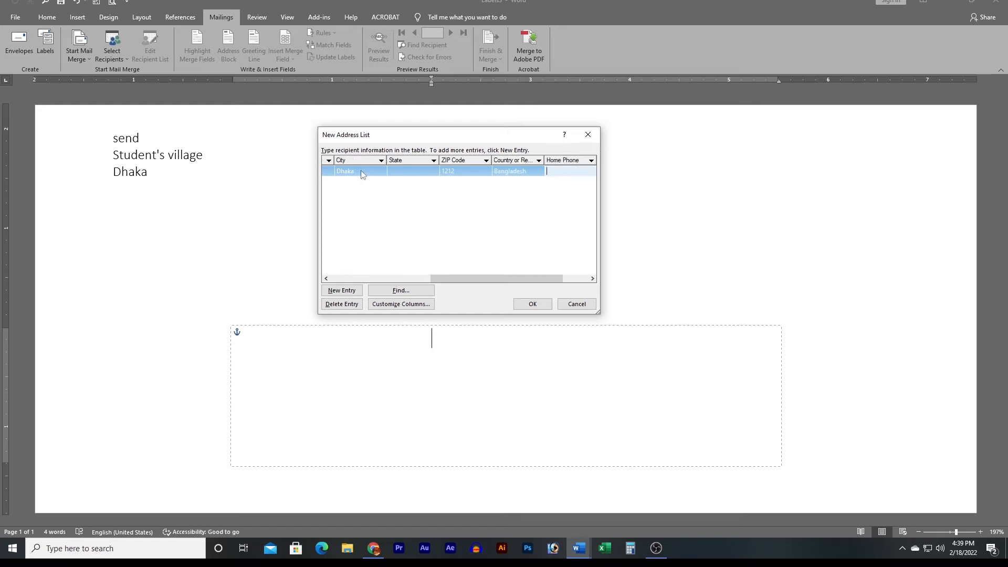
key("Tab")
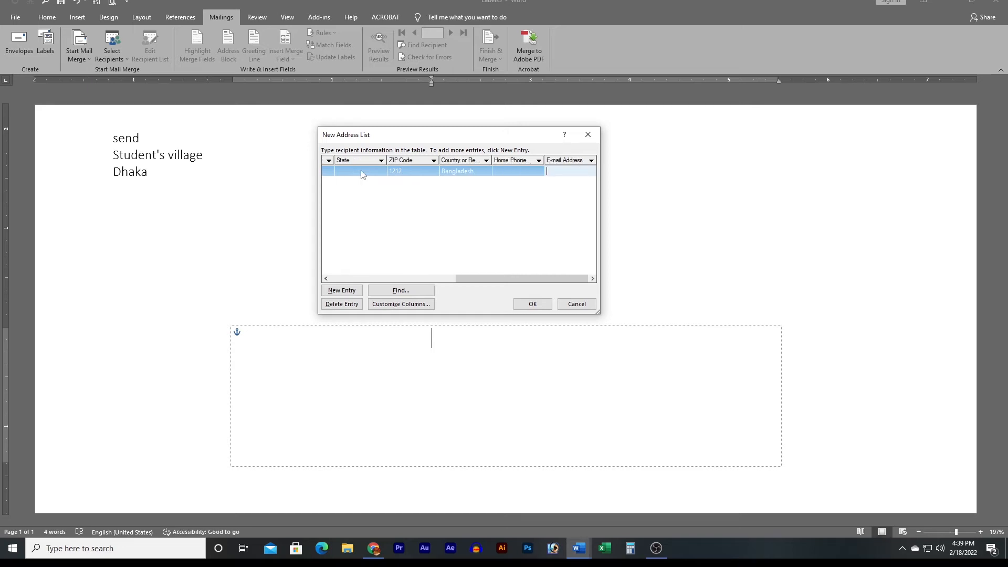
key("Tab")
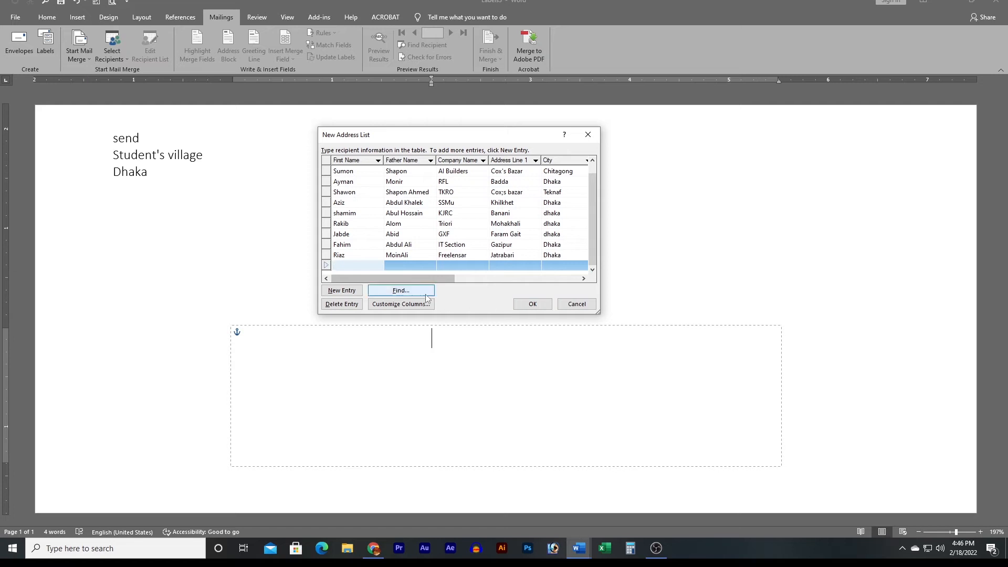
Save the new address list on the Desktop under the file name 'Data'.
left_click(416, 305)
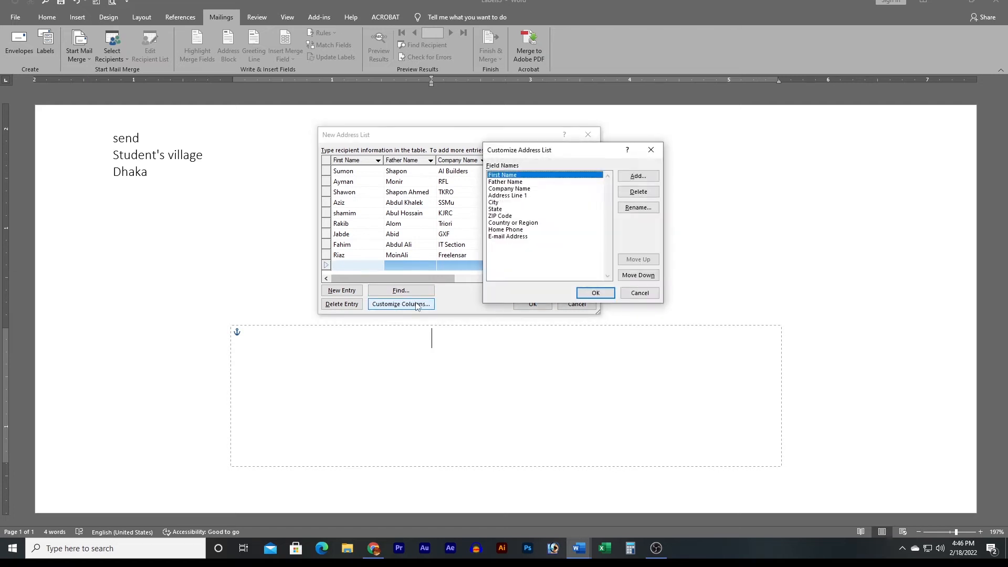
left_click(595, 292)
left_click(533, 307)
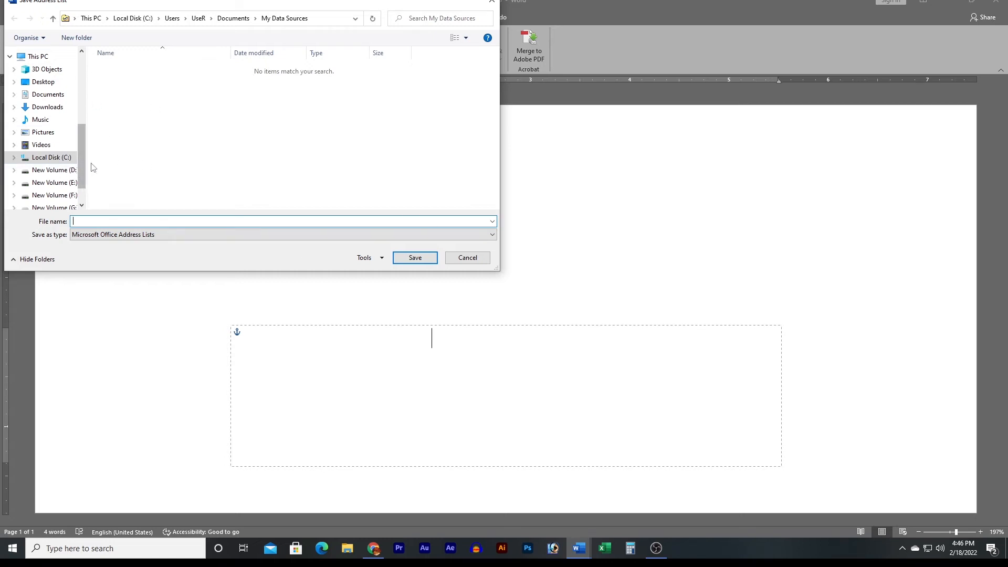
left_click(43, 82)
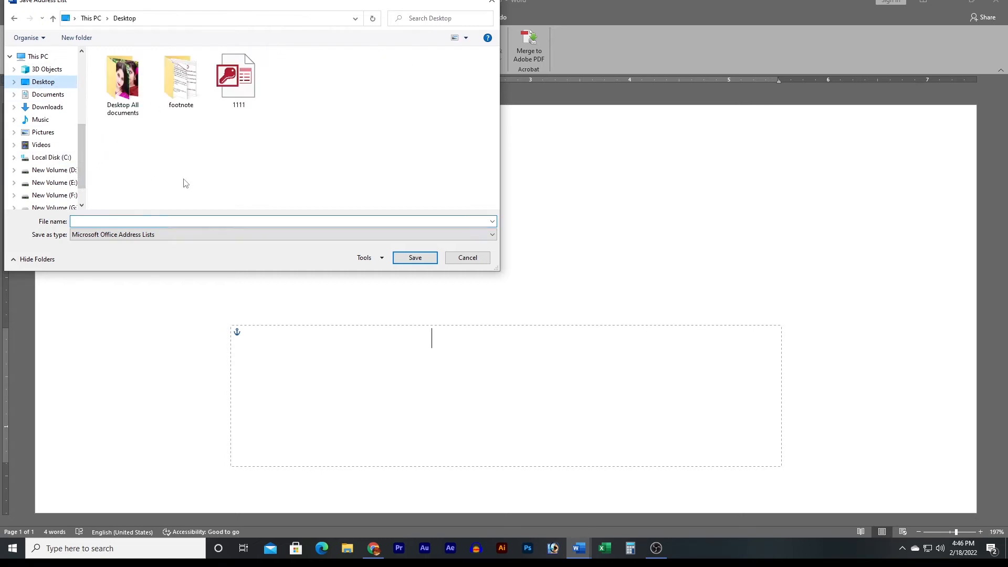
left_click(158, 223)
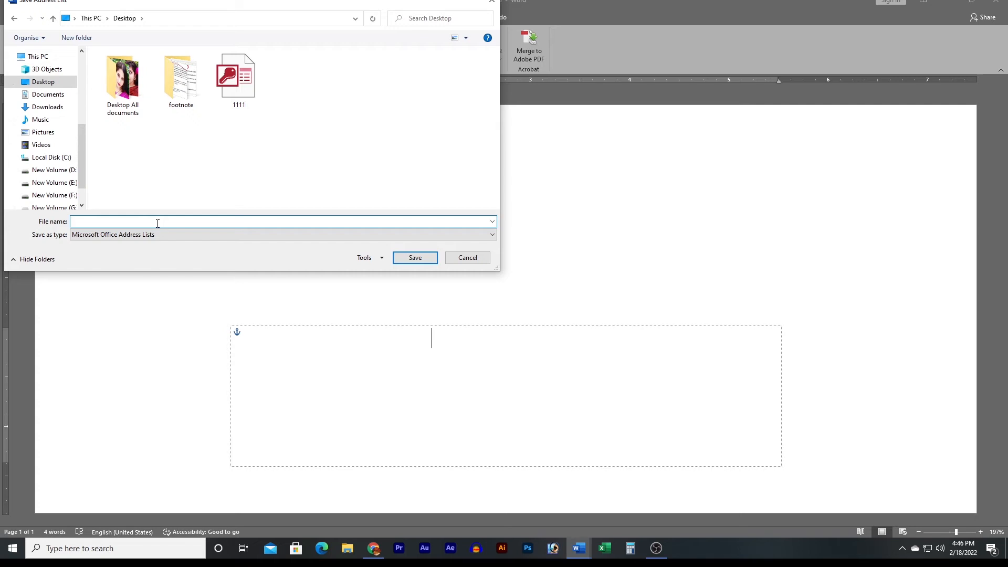
type("Data")
left_click(426, 262)
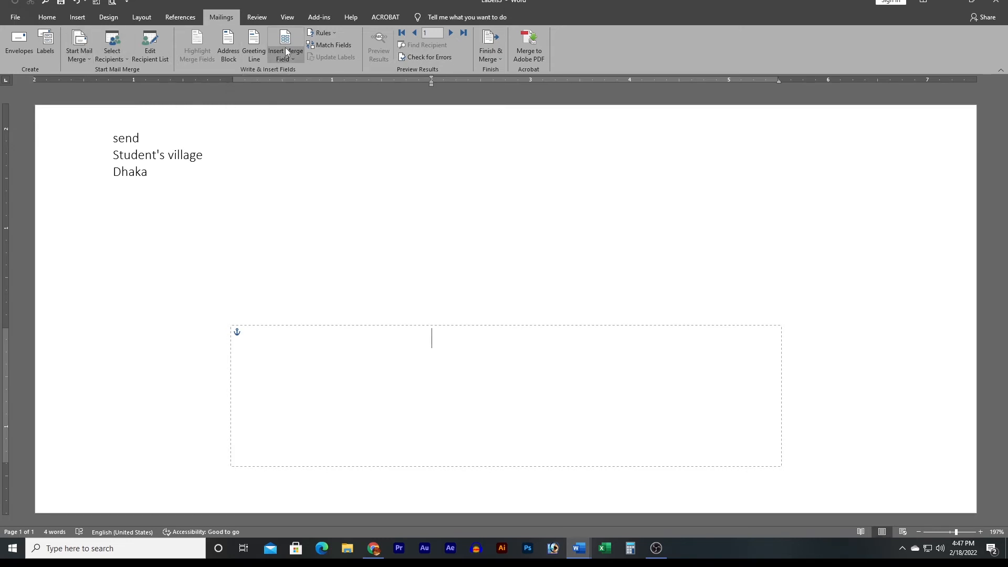
left_click(121, 61)
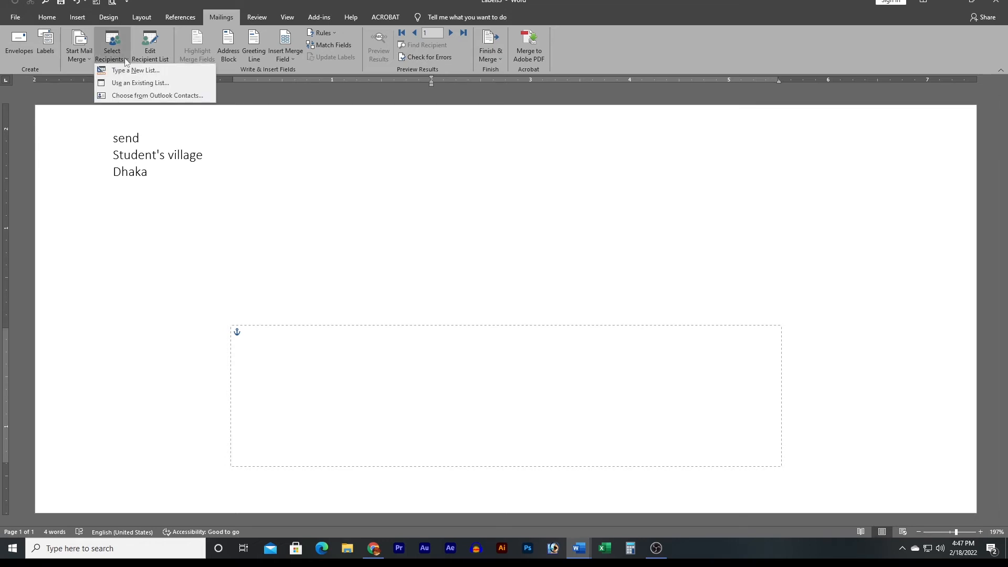
left_click(134, 85)
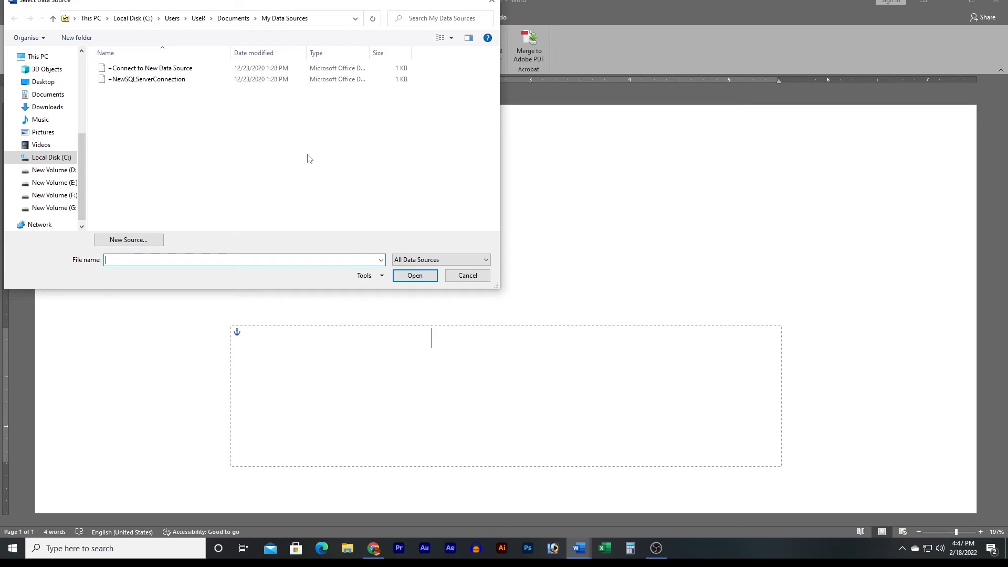
left_click(467, 276)
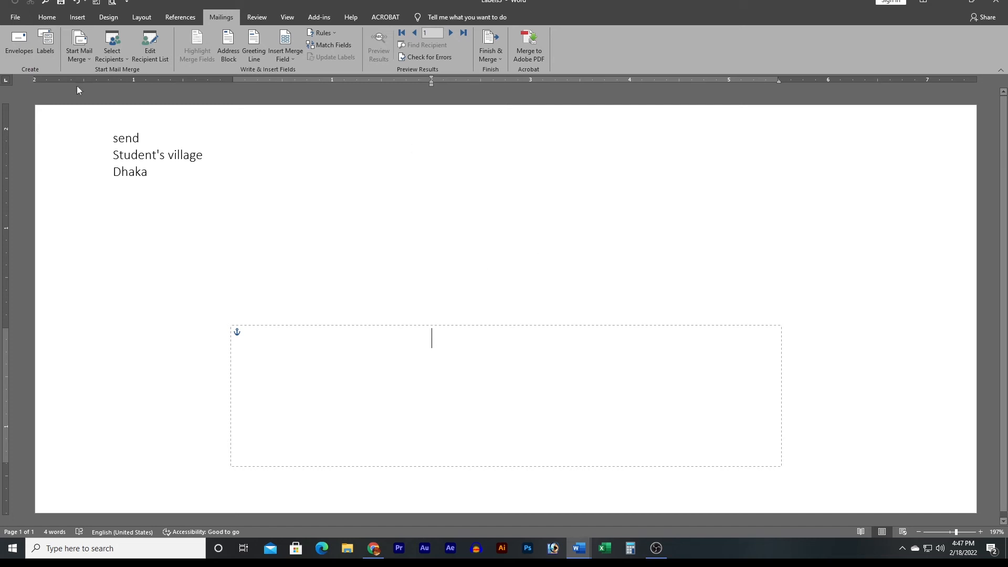
Review the mail merge recipients, excluding and then re-including the third recipient.
left_click(150, 55)
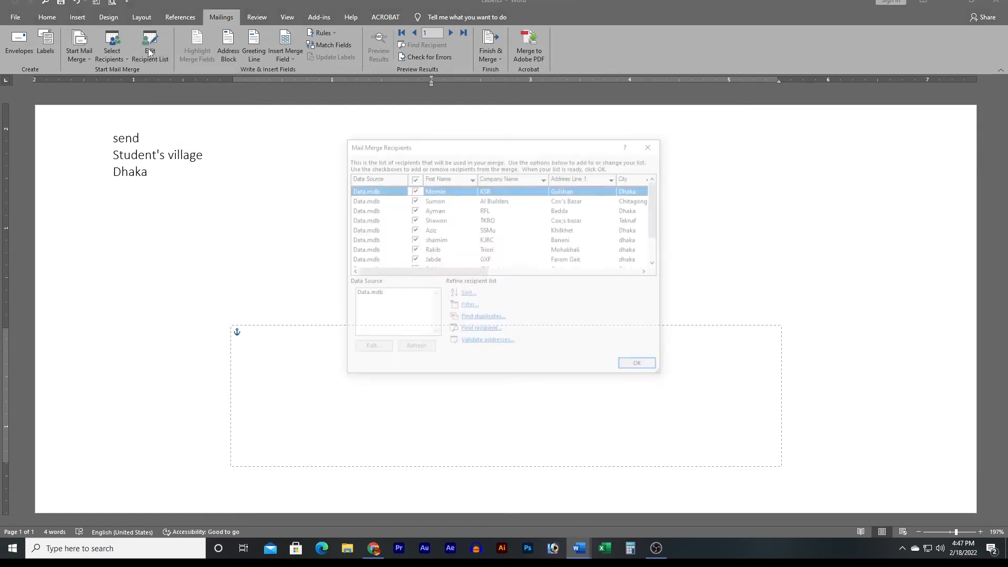
scroll(483, 219, "down", 2)
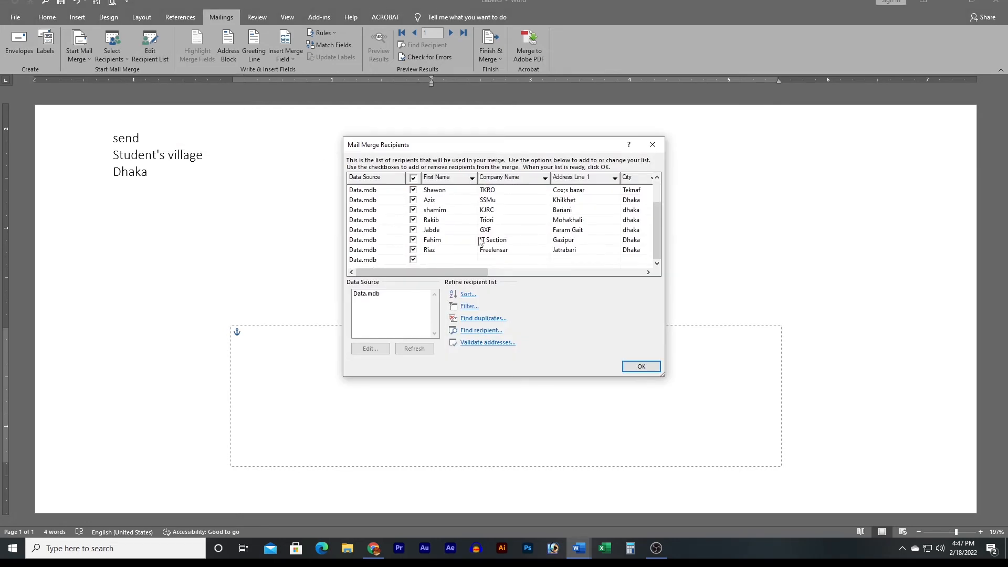
scroll(481, 242, "up", 2)
scroll(479, 240, "down", 1)
scroll(478, 239, "up", 1)
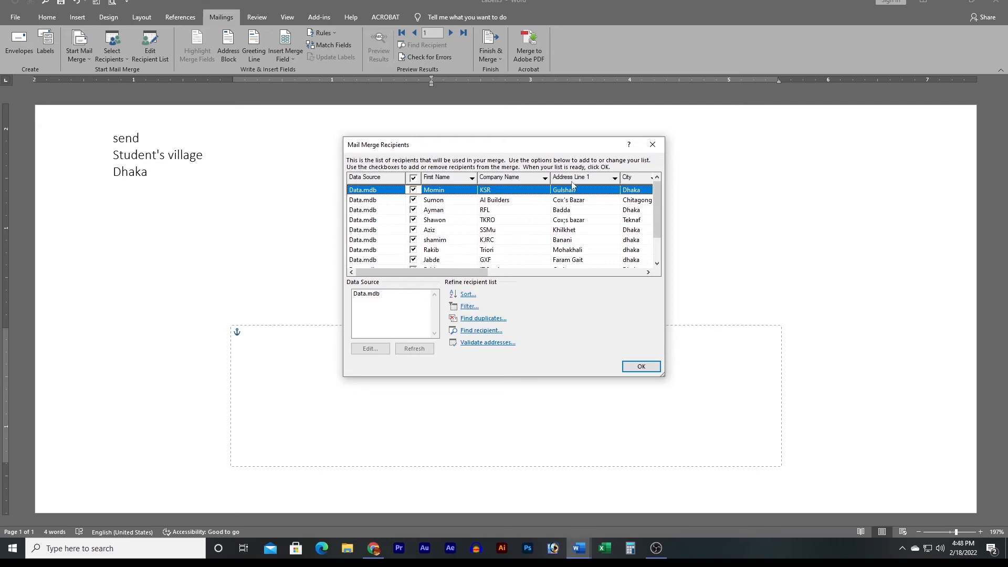
left_click(414, 210)
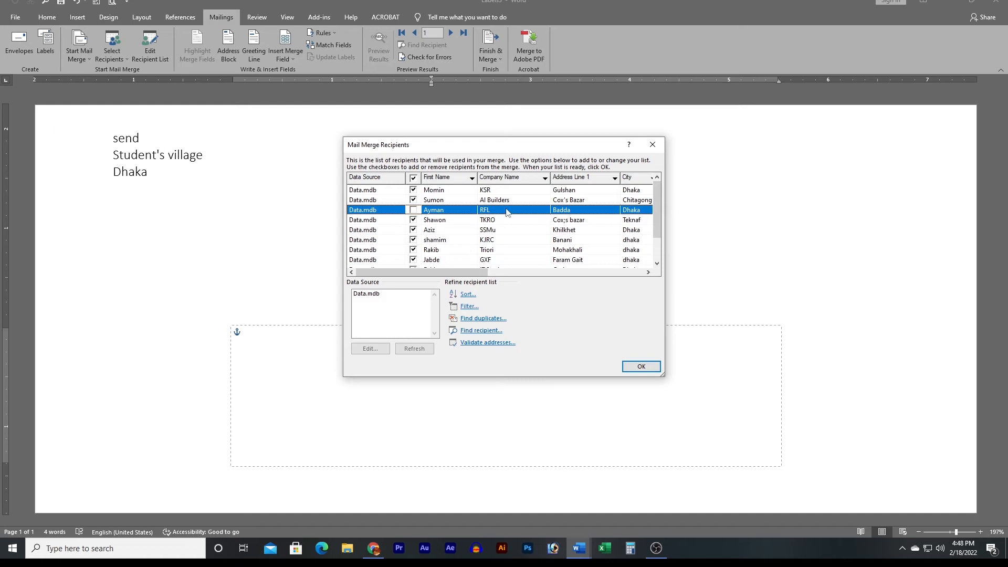
scroll(548, 219, "down", 1)
scroll(543, 236, "up", 1)
left_click(413, 210)
scroll(467, 221, "down", 1)
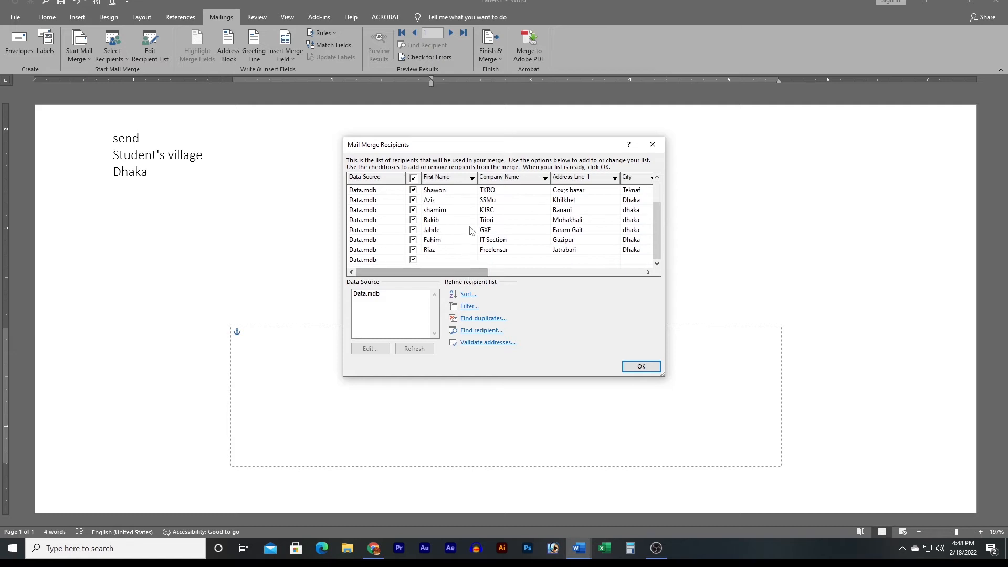
scroll(472, 223, "up", 1)
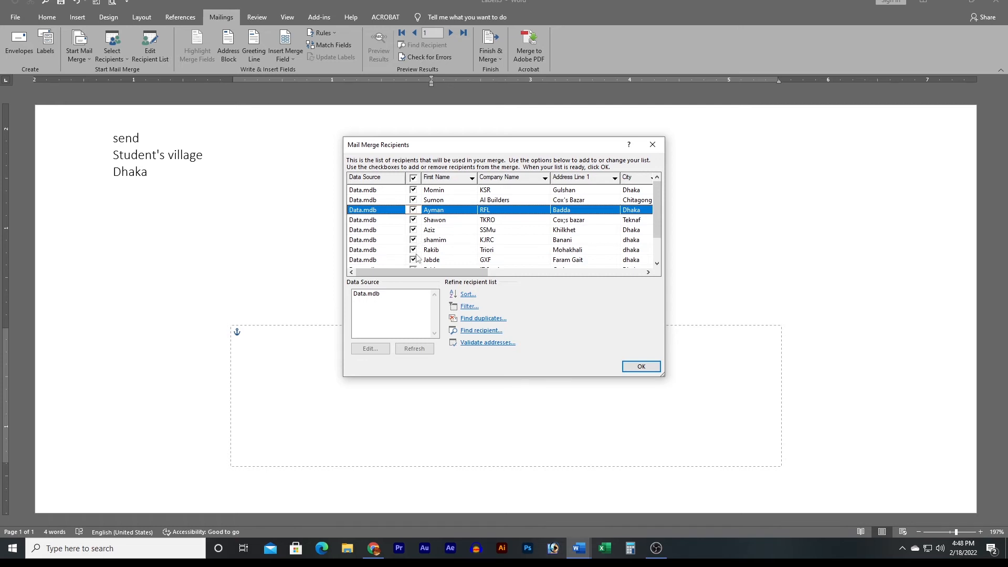
scroll(416, 257, "down", 1)
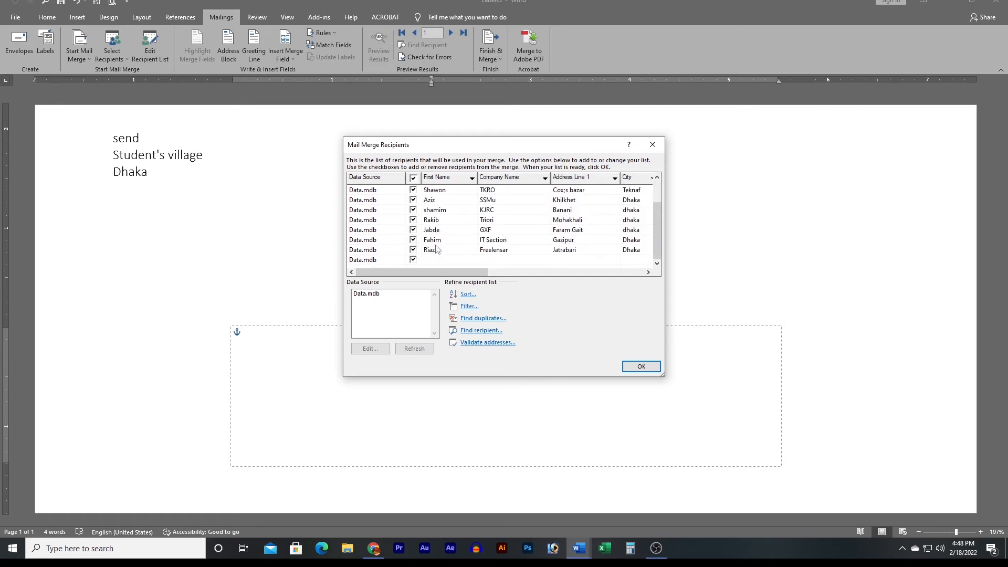
Add a blank entry to the Data.mdb source, save it, and accept the recipient list.
left_click(359, 296)
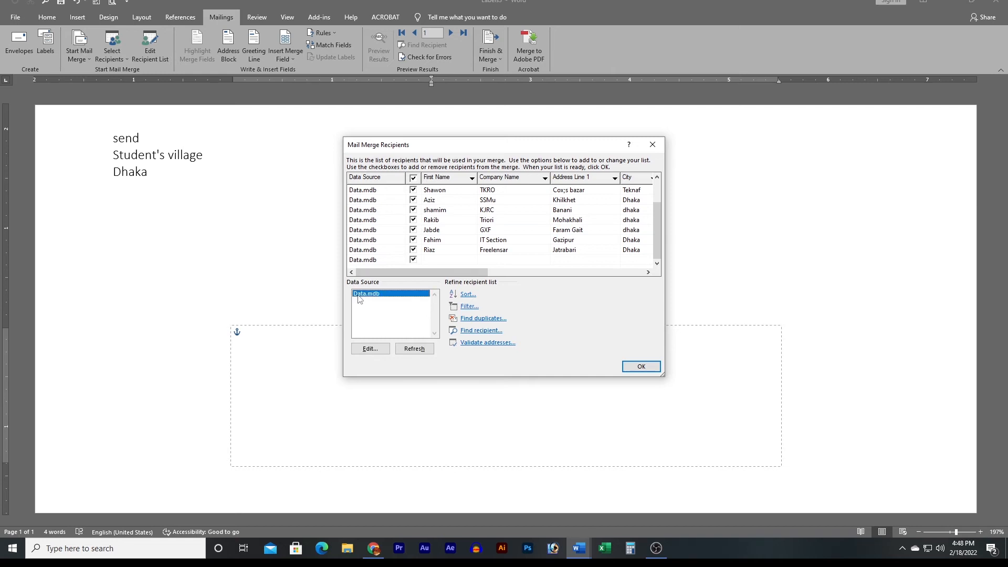
left_click(370, 348)
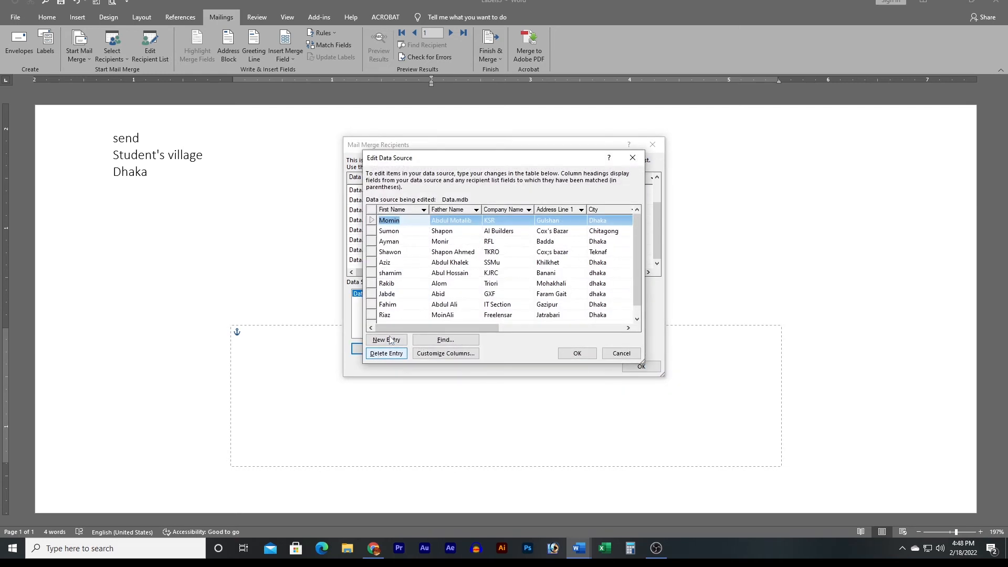
scroll(449, 268, "down", 1)
left_click(402, 315)
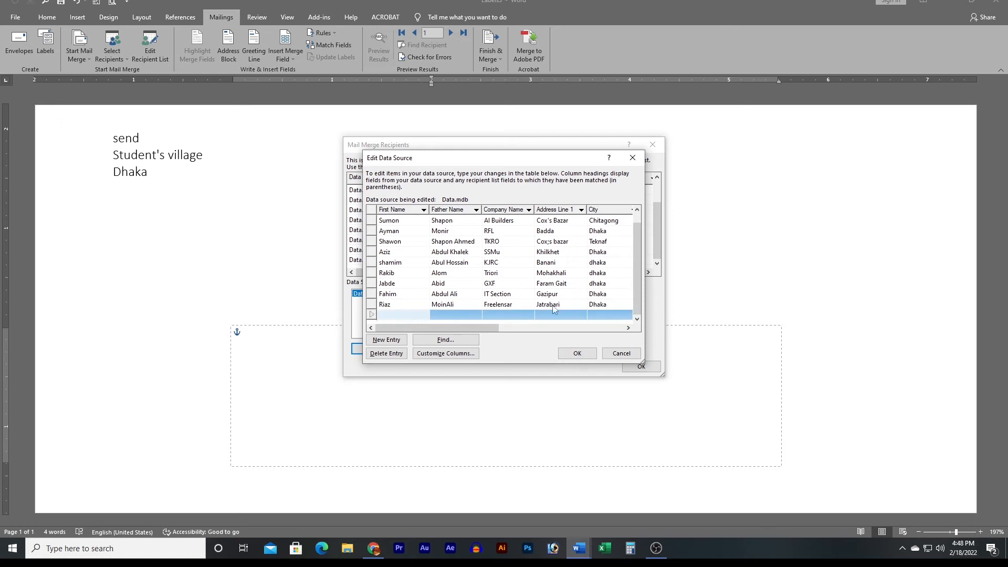
left_click(579, 353)
left_click(466, 295)
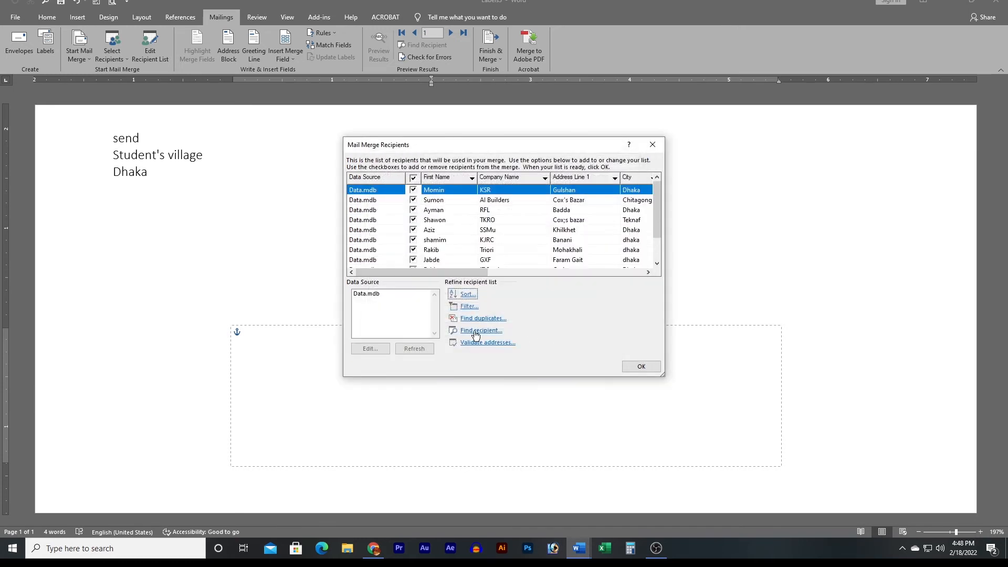
scroll(449, 242, "down", 1)
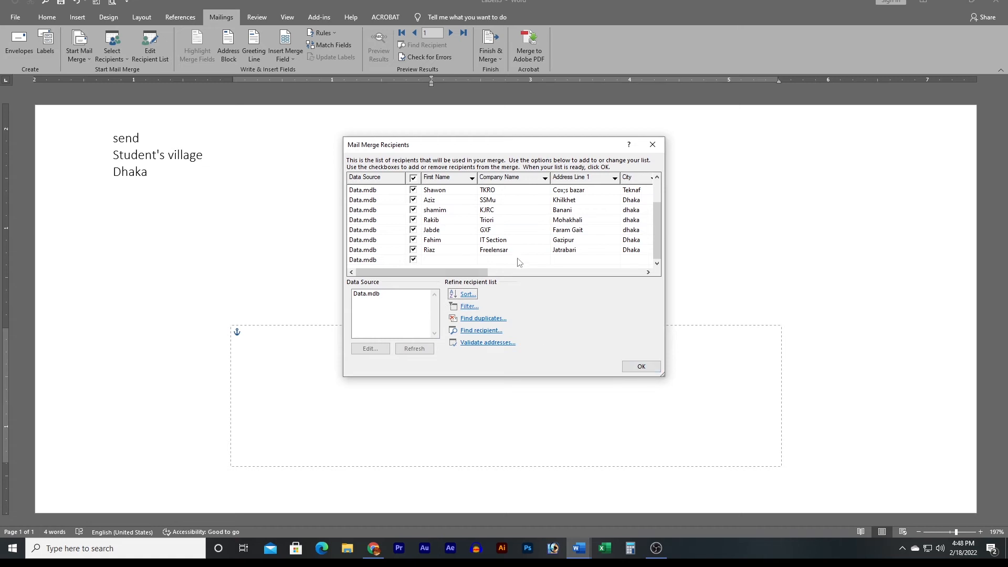
left_click(641, 367)
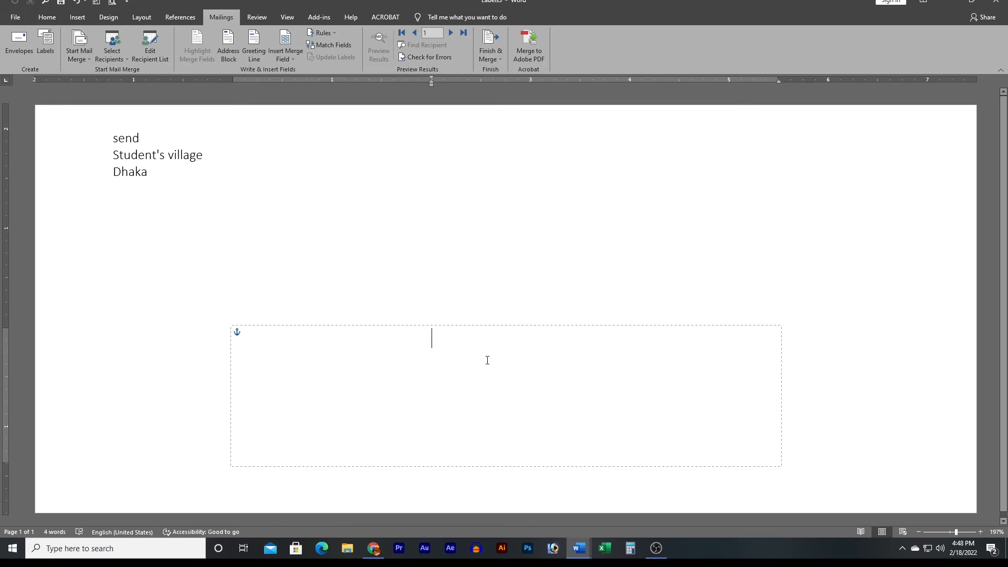
Insert the First_Name and Father_Name merge fields on separate lines of the address box.
scroll(517, 335, "down", 1)
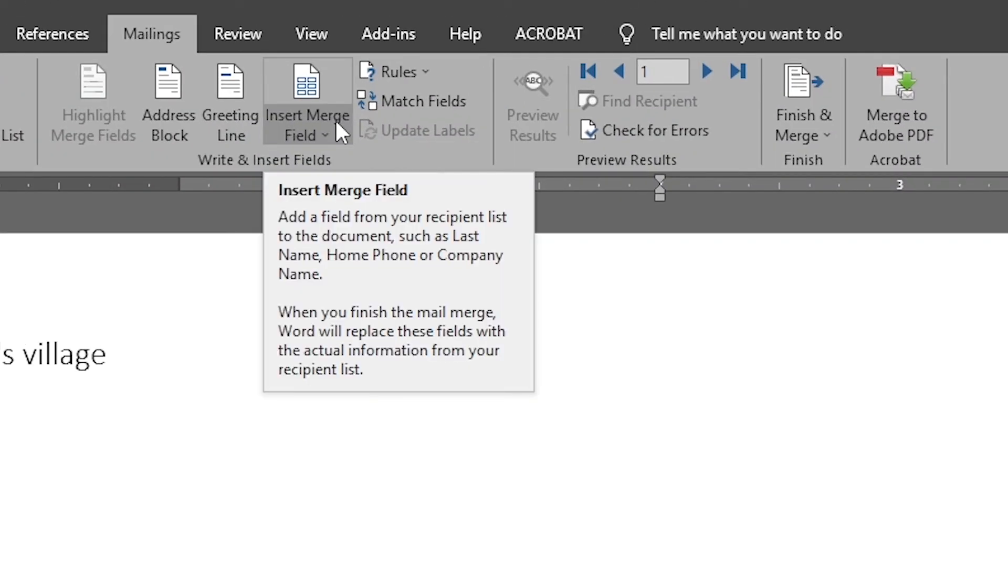
left_click(338, 132)
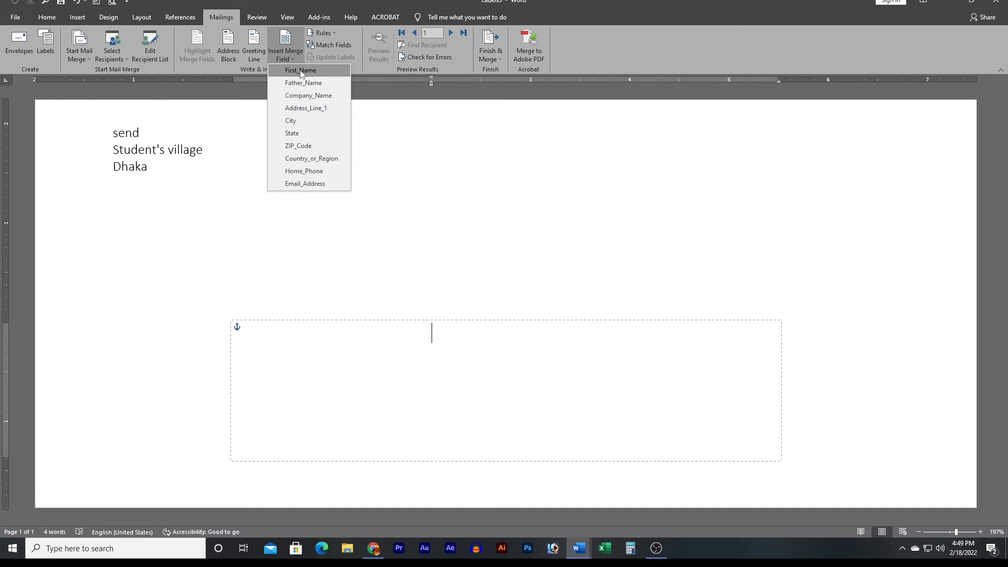
left_click(302, 72)
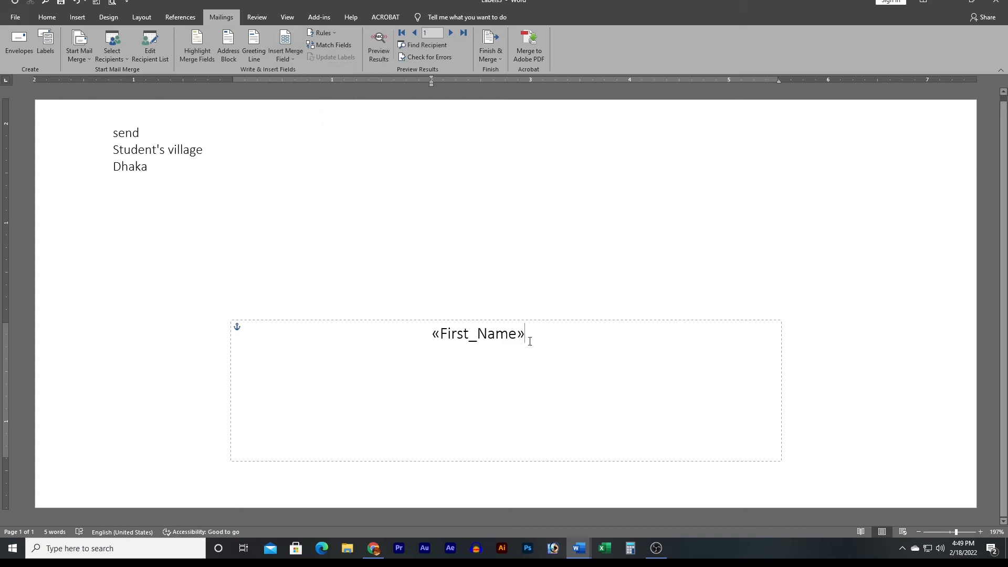
key("Return")
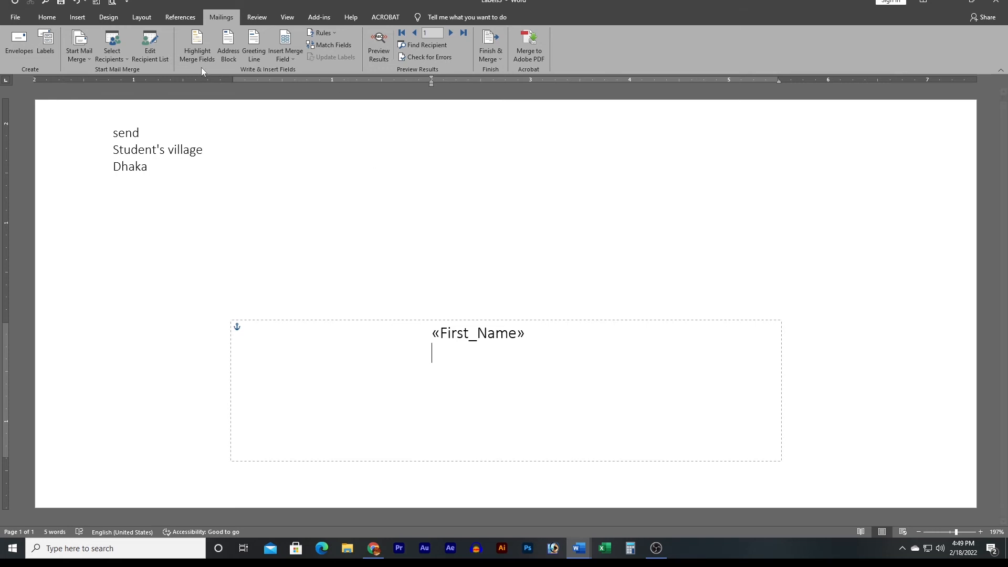
left_click(302, 52)
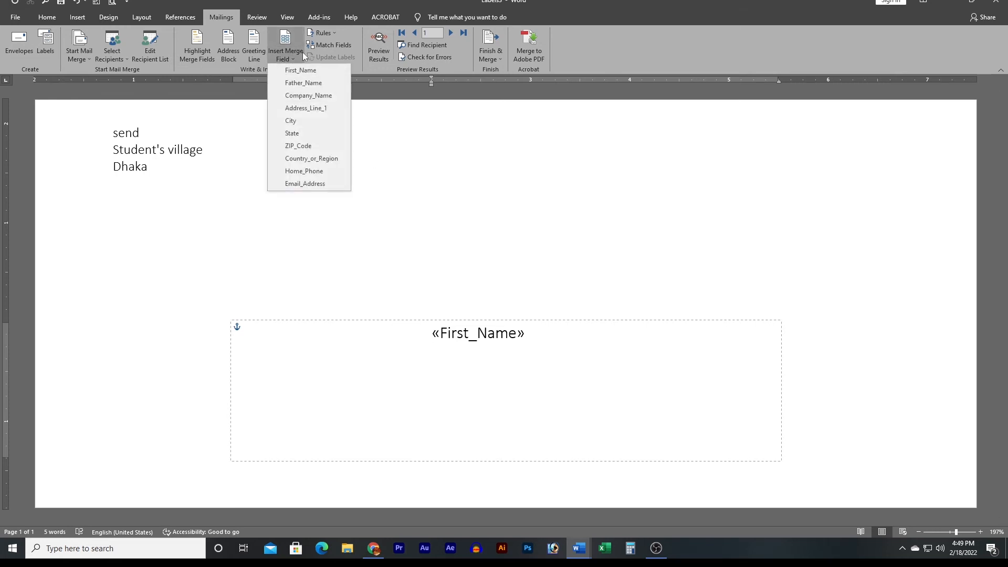
left_click(318, 84)
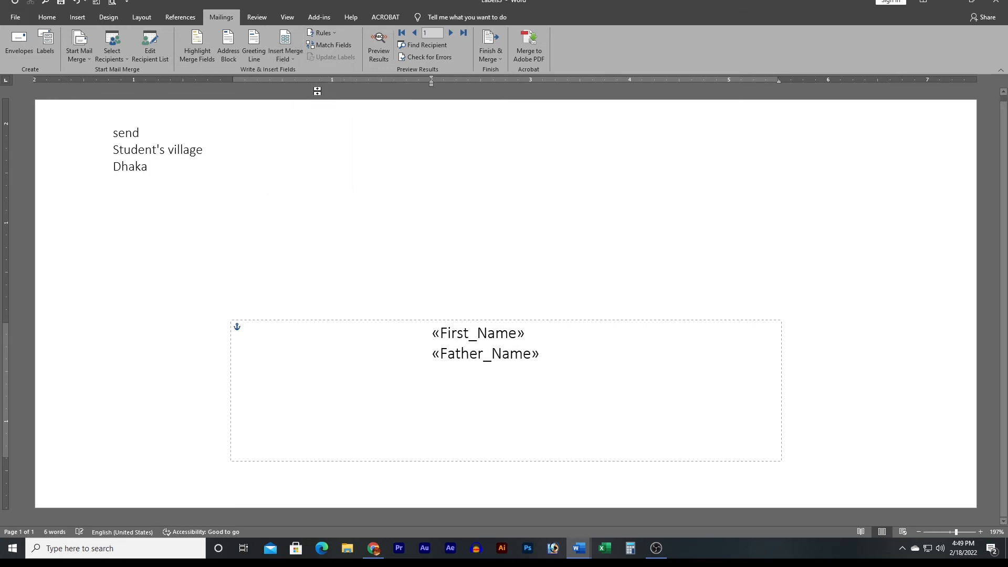
key("Return")
Add the Company_Name, Address_Line_1 and Country_or_Region merge fields below them.
left_click(301, 48)
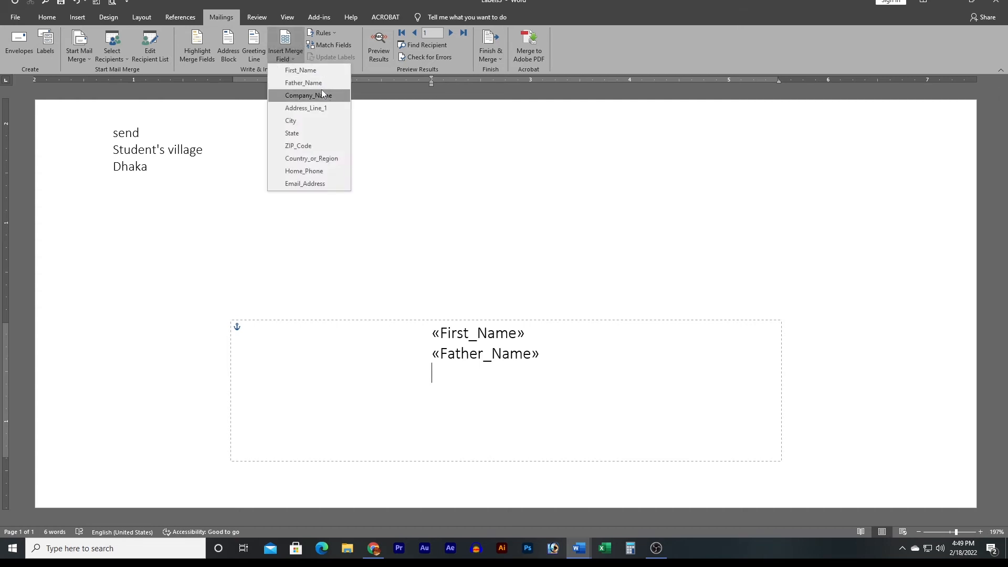
left_click(323, 95)
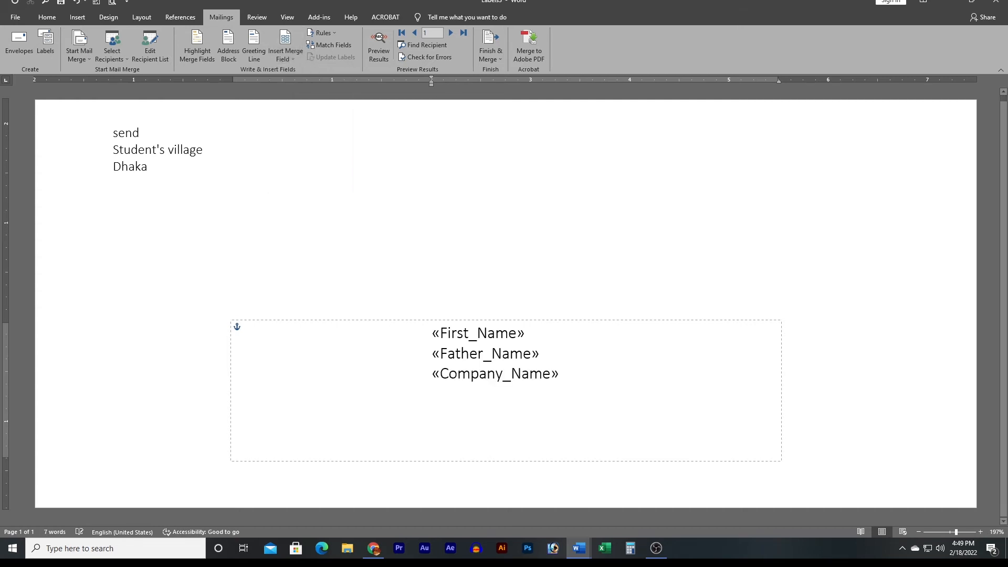
left_click(290, 57)
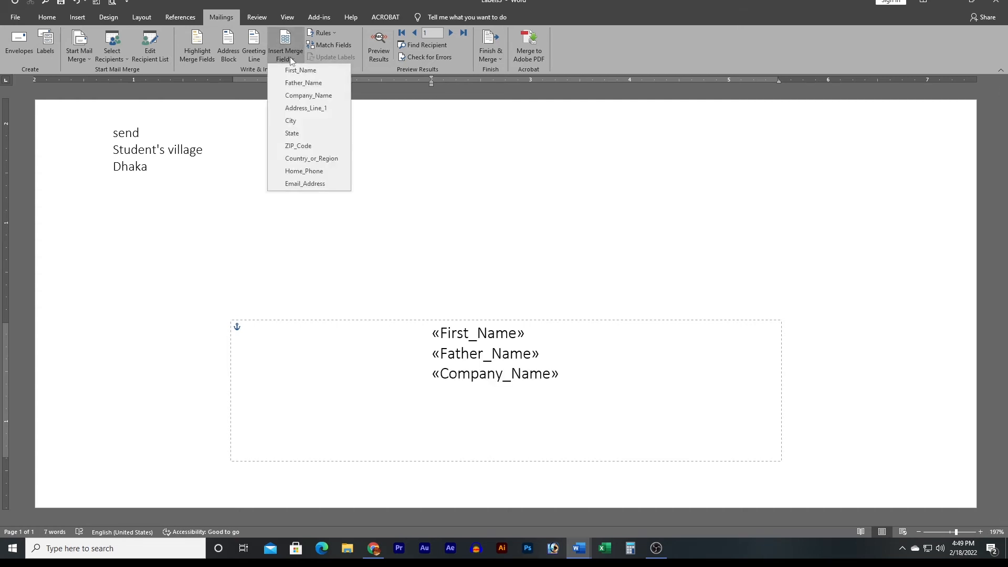
left_click(313, 113)
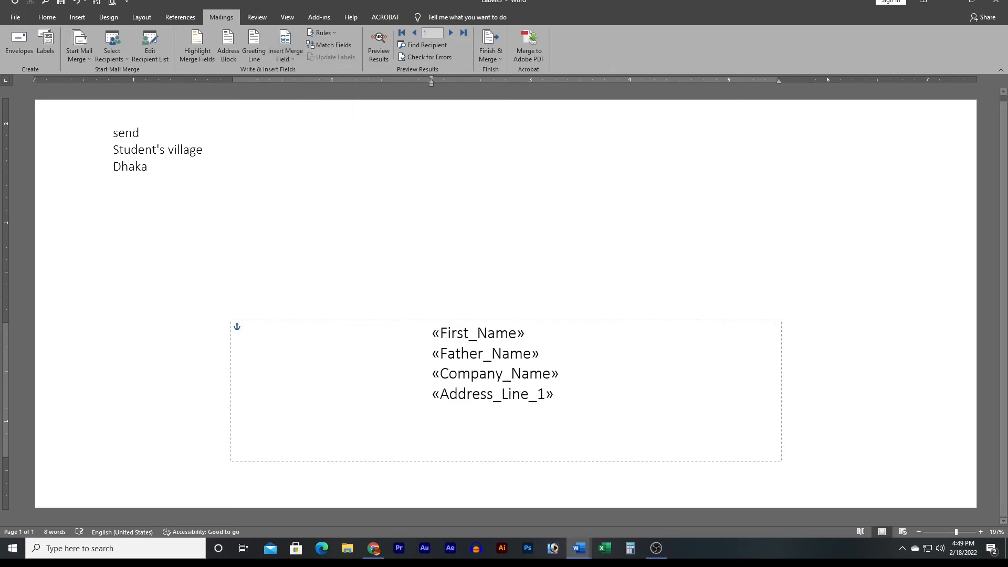
key("Return")
left_click(294, 59)
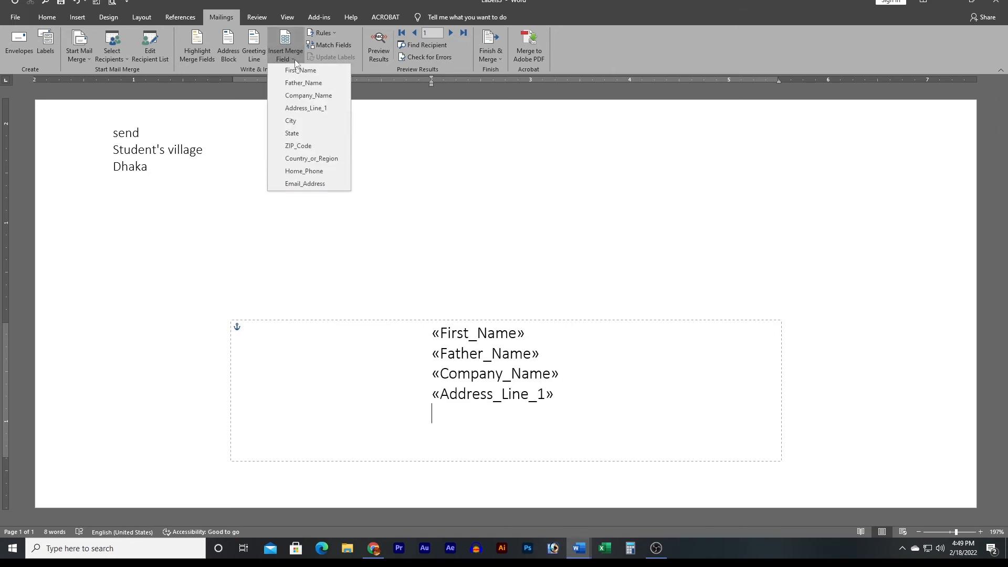
left_click(319, 159)
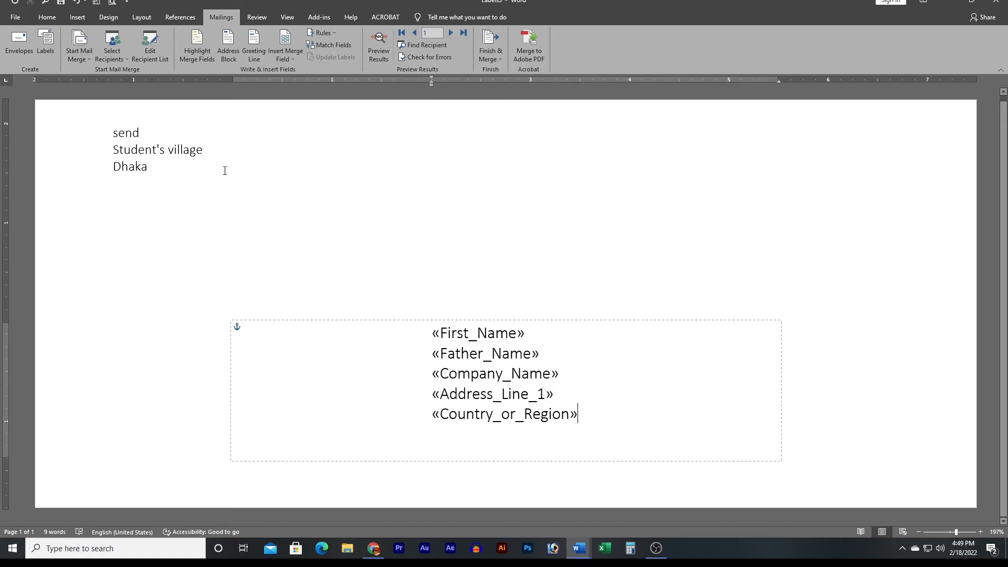
left_click(260, 59)
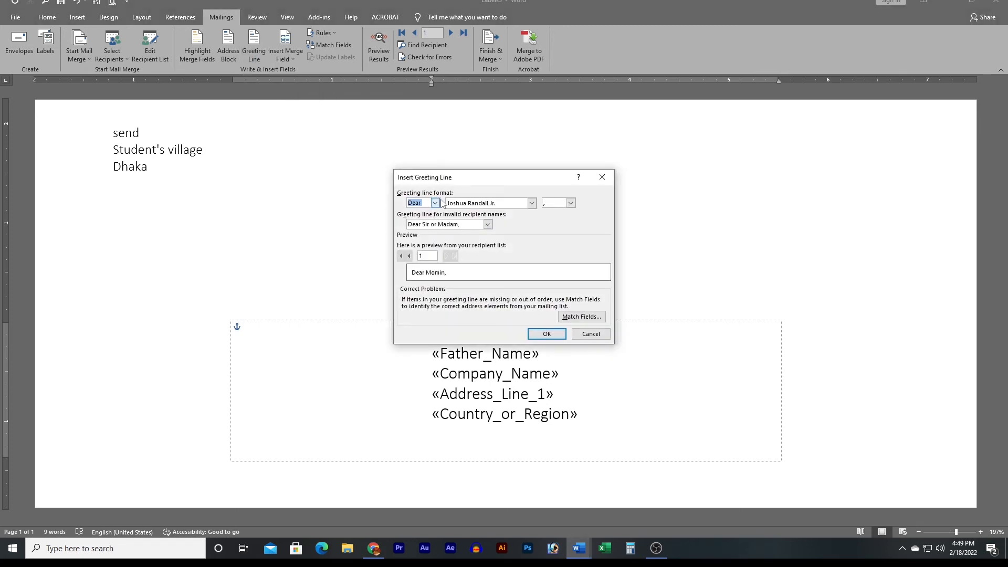
left_click(435, 204)
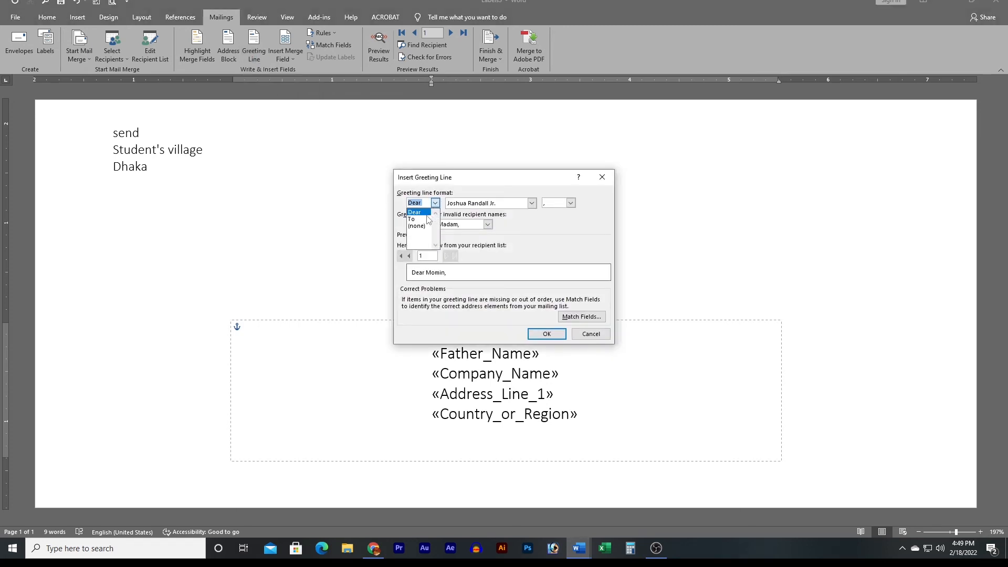
left_click(435, 204)
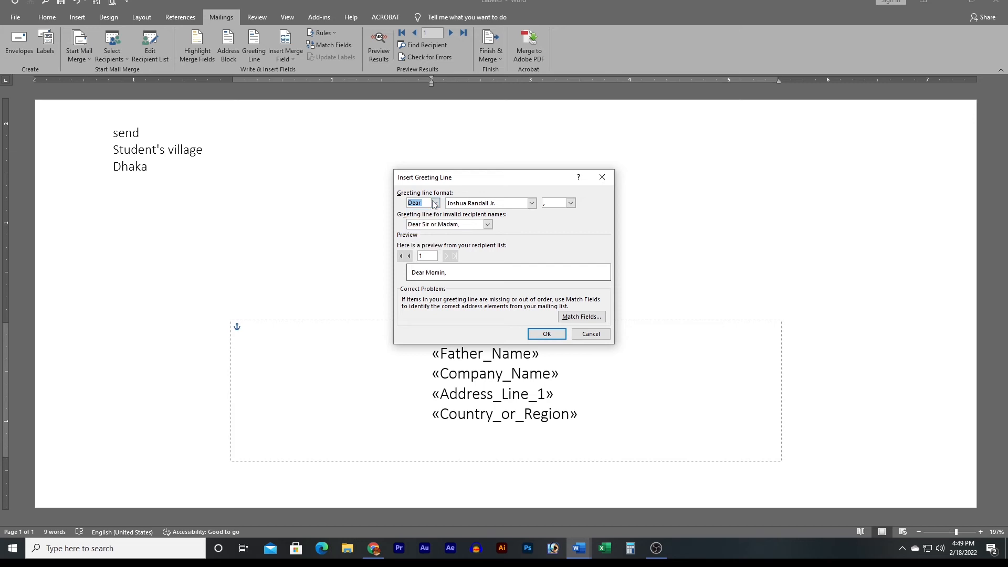
left_click(602, 176)
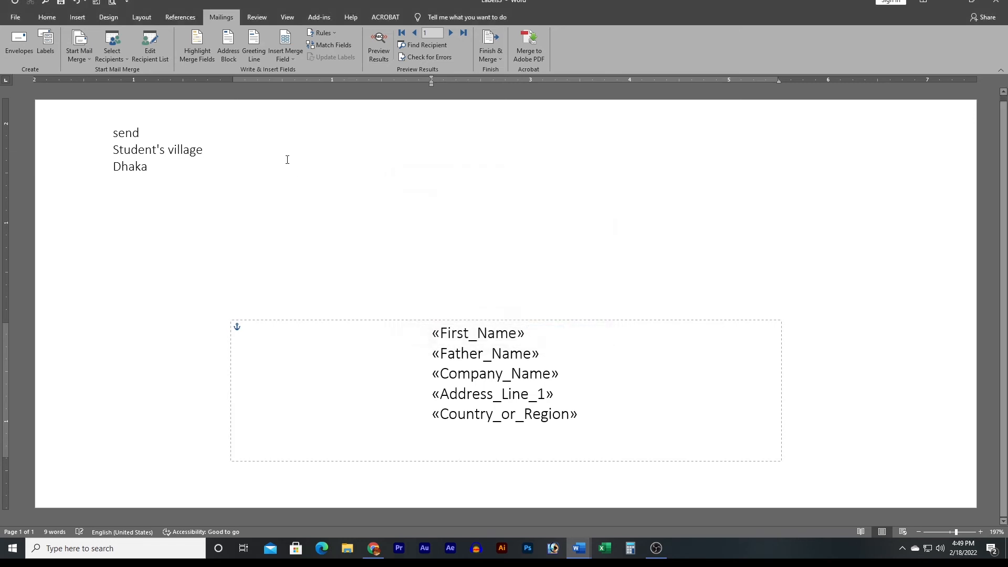
left_click(233, 52)
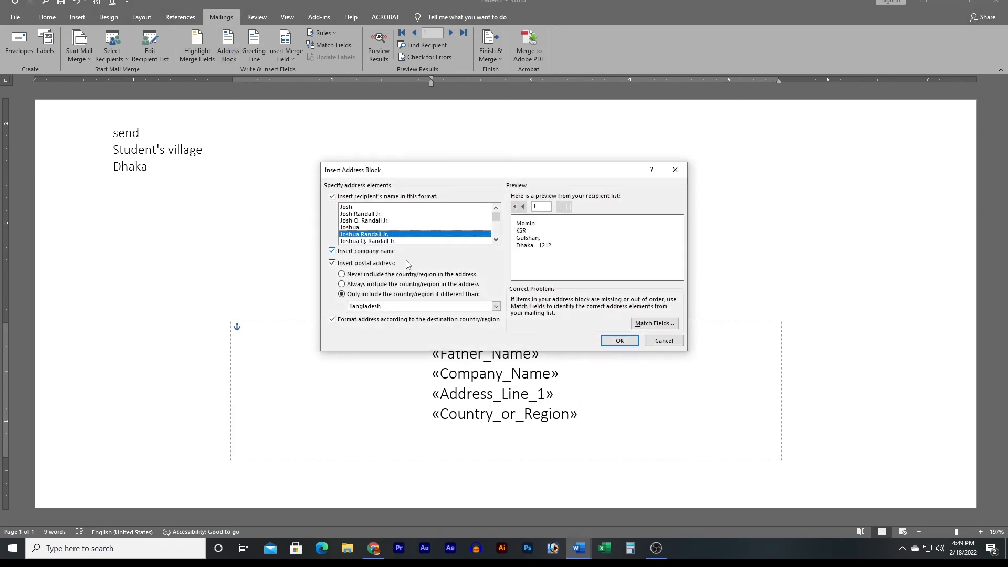
scroll(439, 235, "down", 3)
scroll(398, 234, "up", 5)
left_click(664, 340)
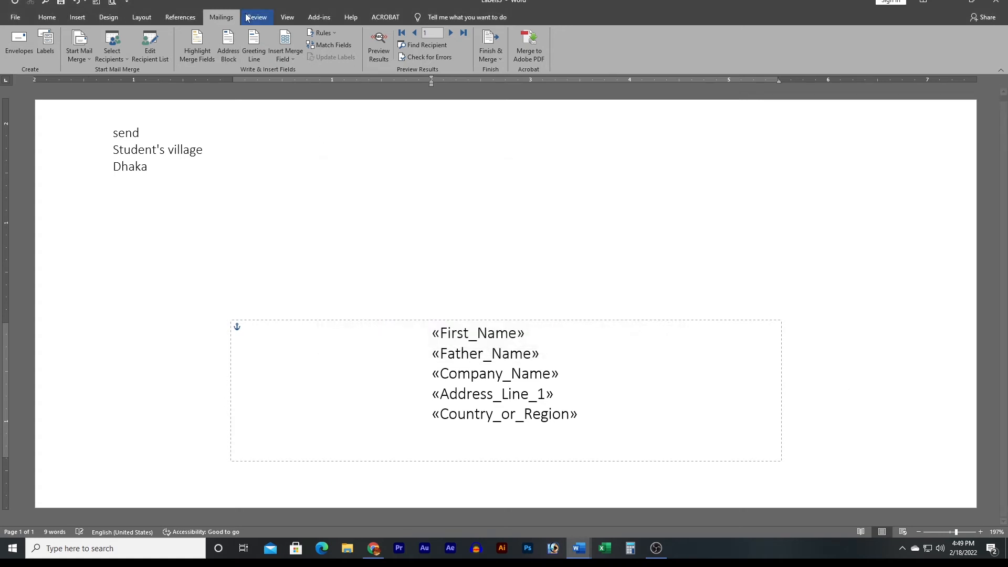
left_click(288, 57)
left_click(303, 59)
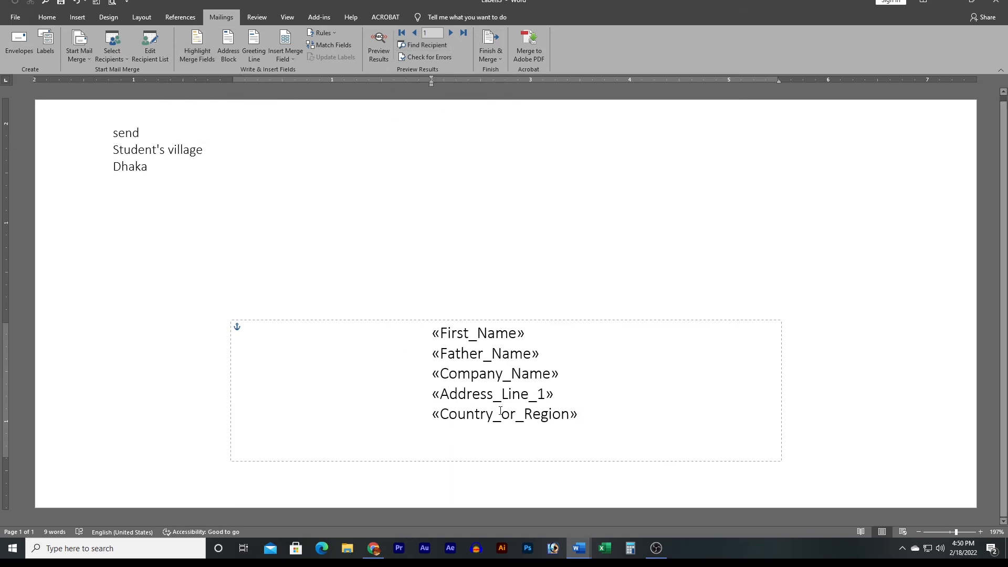
Toggle merge field shading on and off, then turn on Preview Results.
left_click(196, 42)
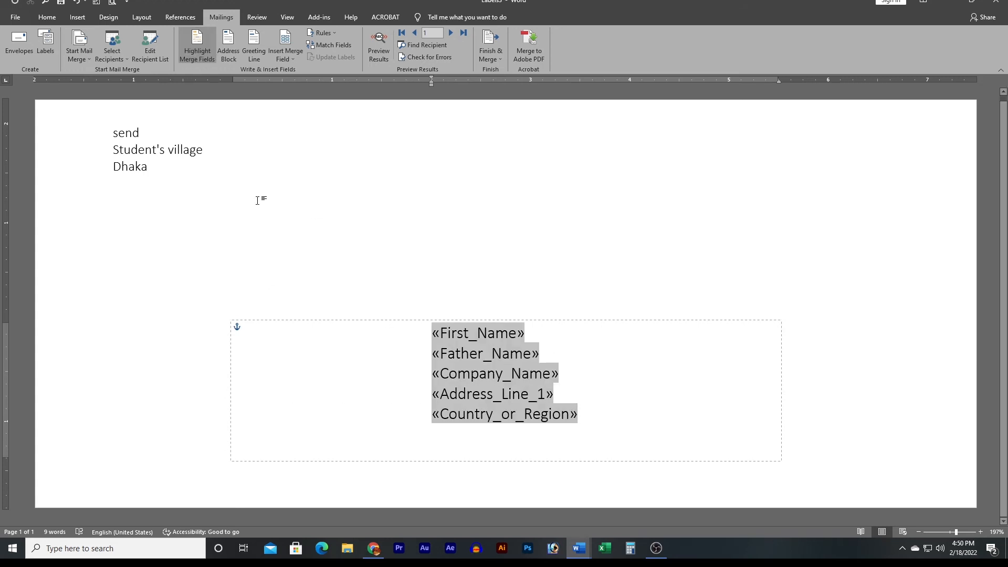
left_click(198, 46)
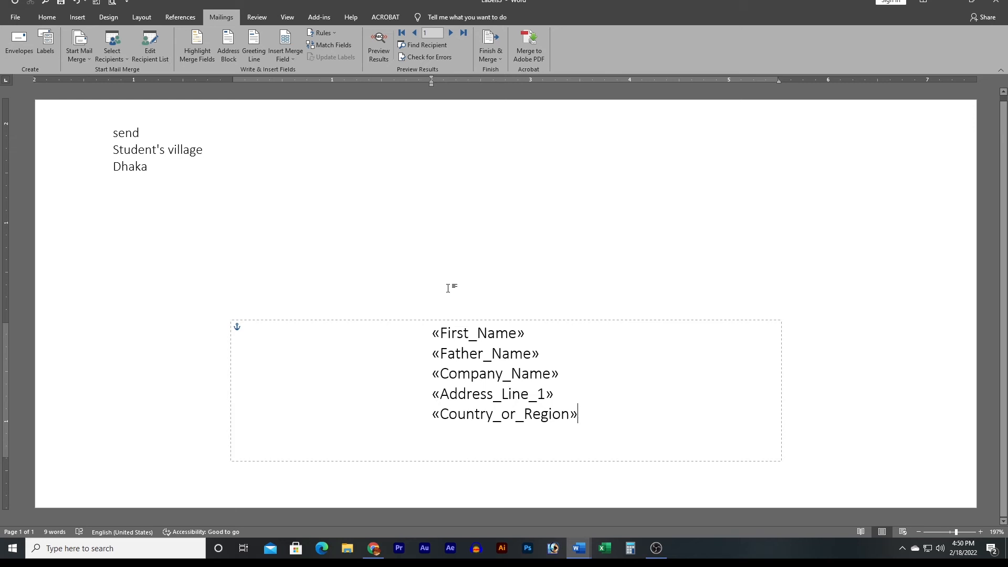
left_click(375, 40)
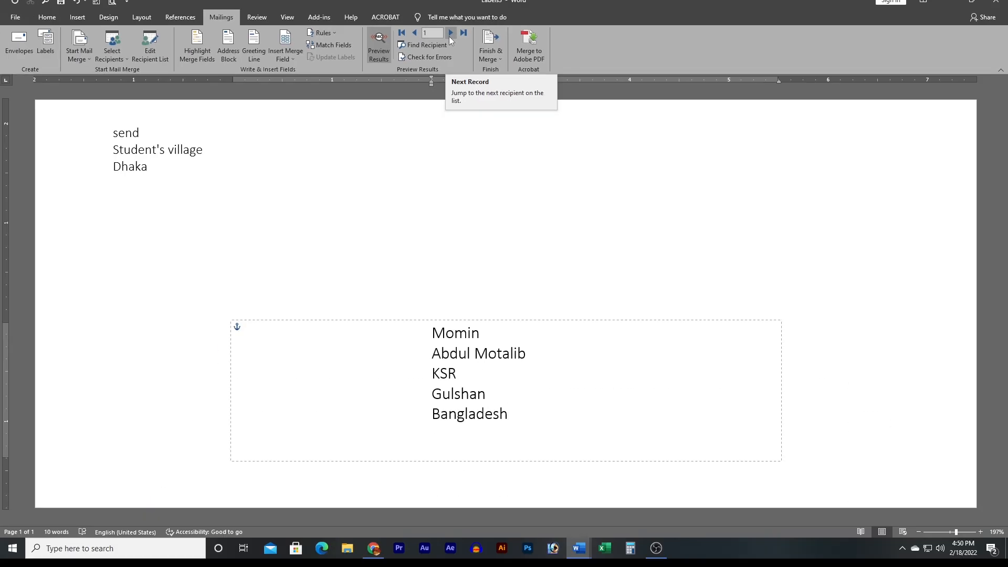
Step forward six recipient records and then back five toward the first.
left_click(450, 33)
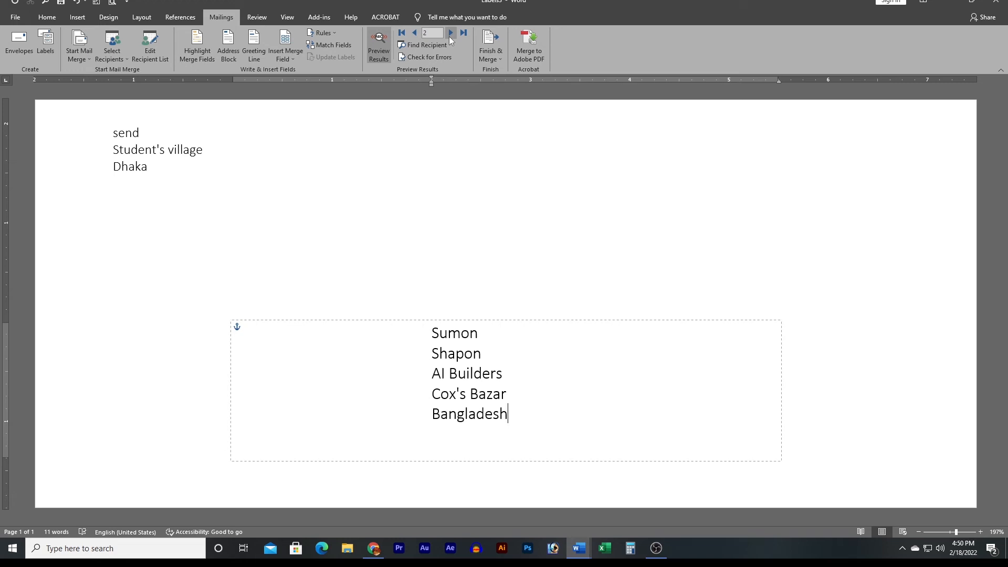
left_click(450, 33)
left_click(449, 33)
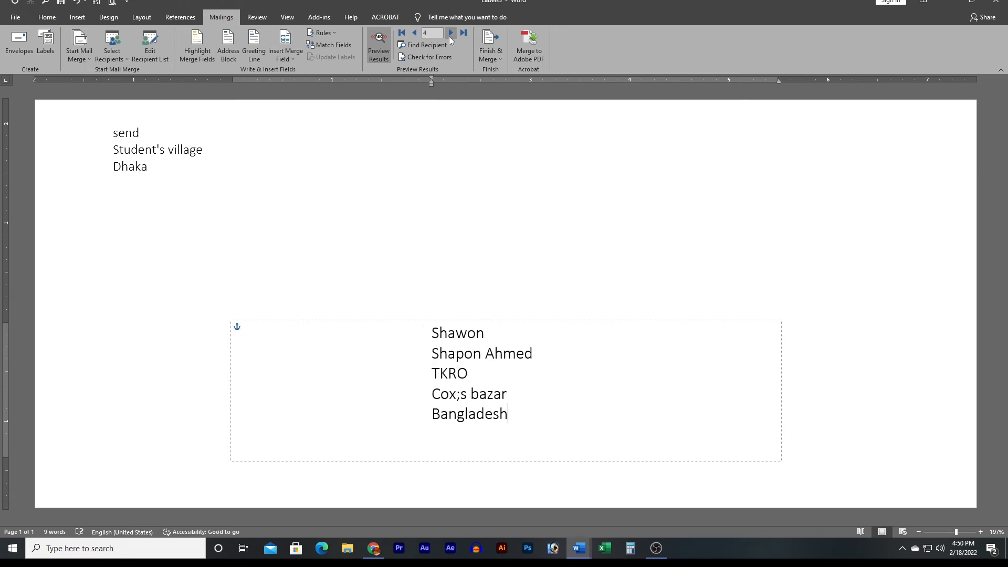
left_click(450, 33)
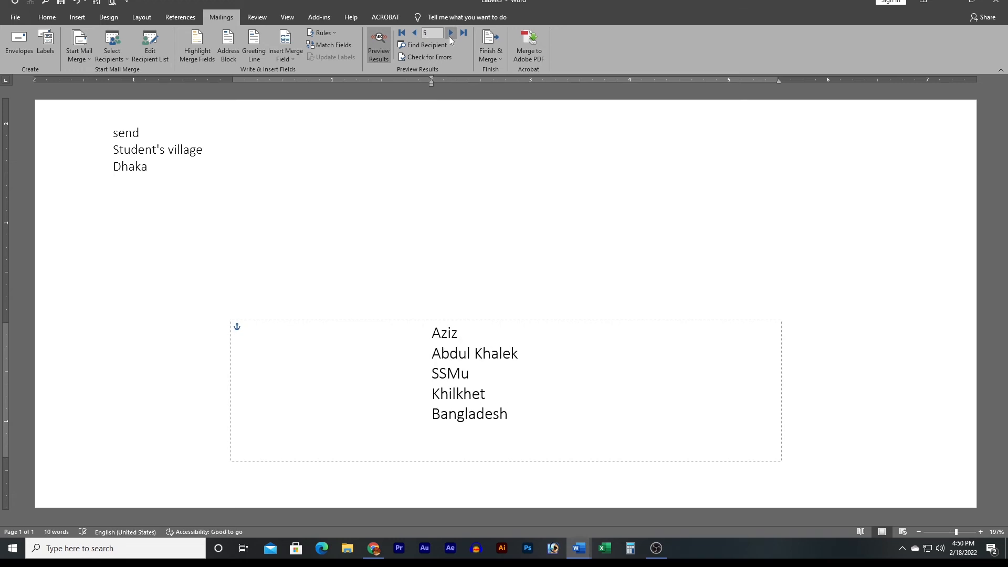
left_click(450, 33)
left_click(450, 33)
left_click(420, 34)
left_click(419, 33)
left_click(420, 33)
left_click(419, 33)
left_click(419, 33)
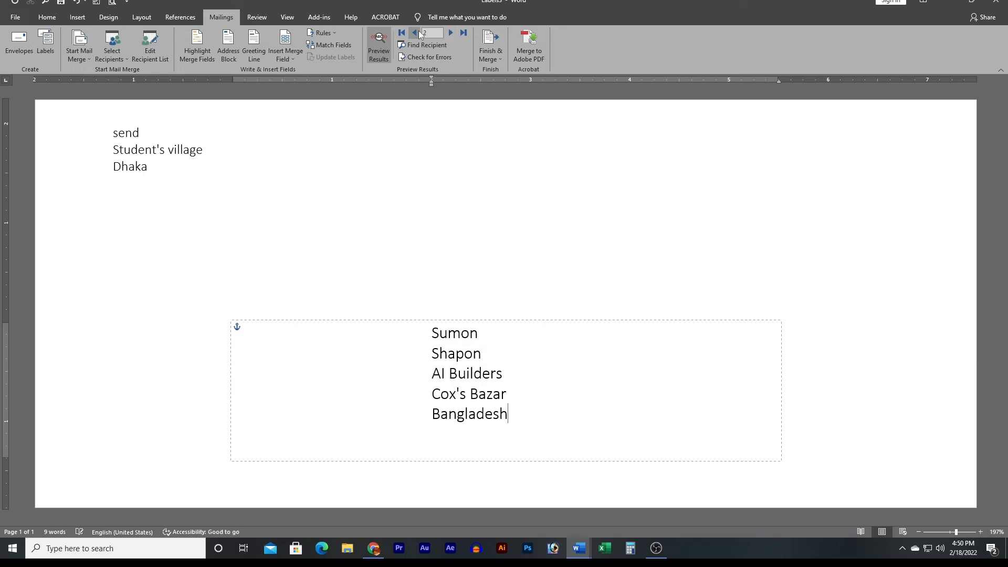
left_click(420, 33)
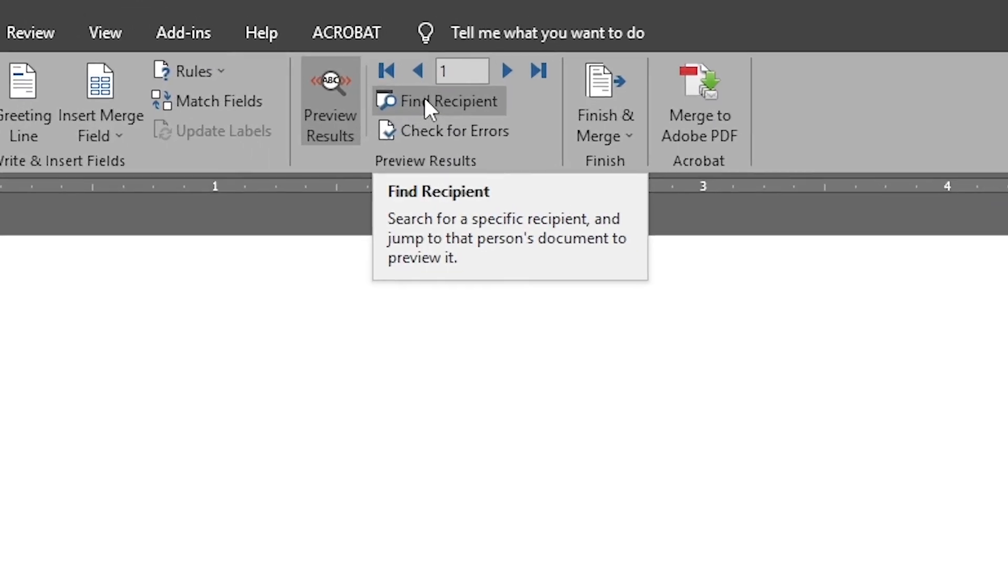
Use Find Recipient with 'A' to jump the preview to record 3.
left_click(426, 102)
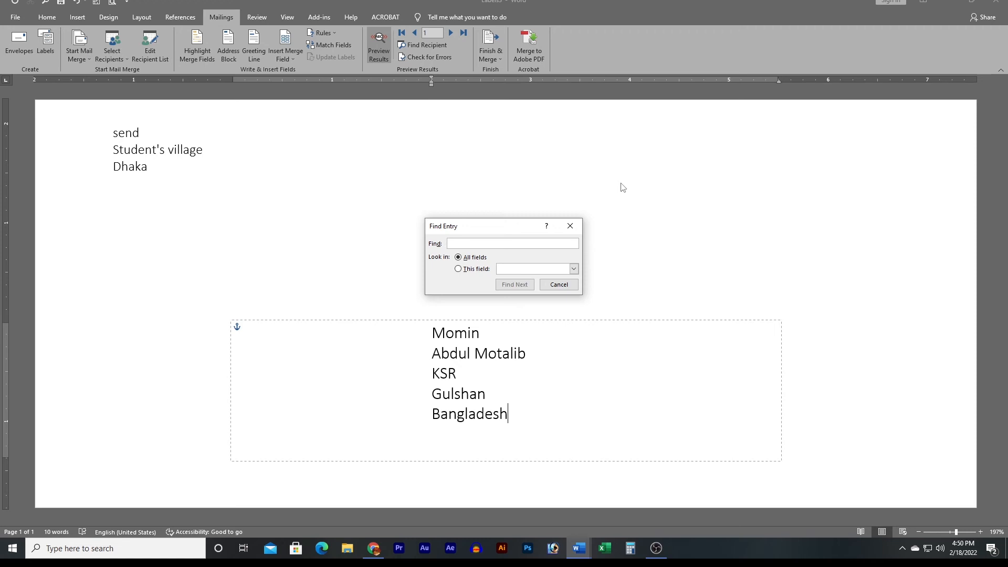
type("Ayman")
left_click(514, 285)
left_click(554, 285)
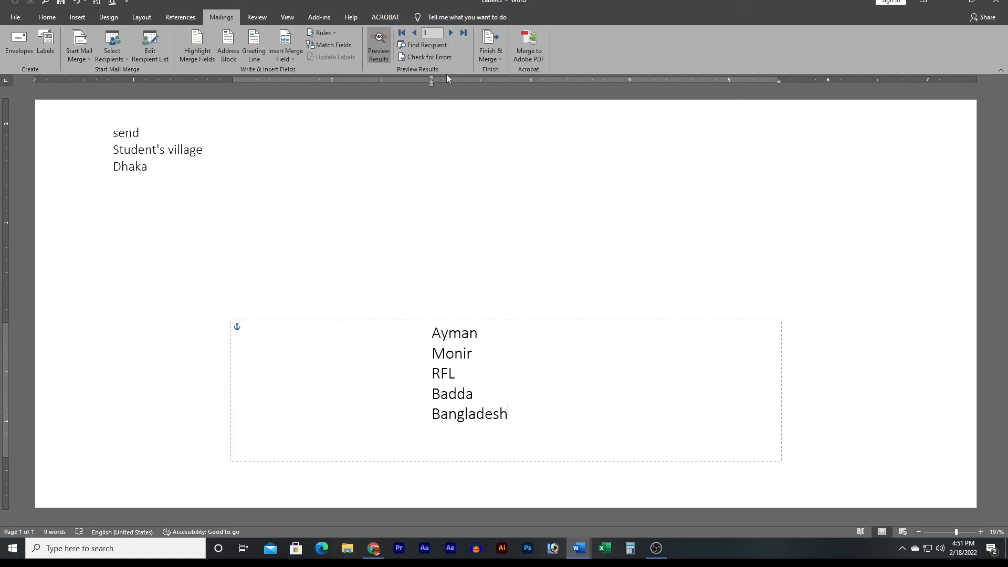
left_click(551, 334)
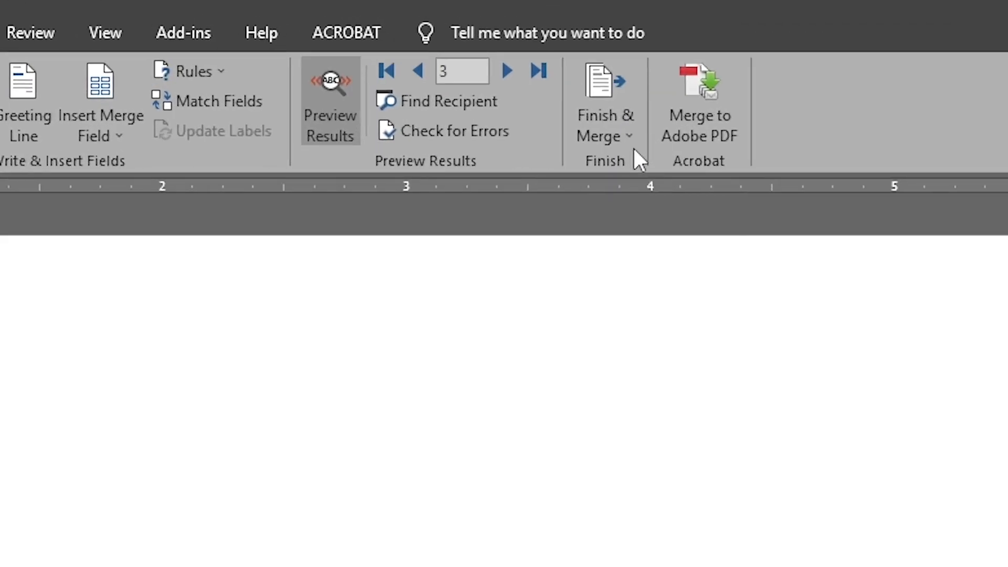
Choose Edit Individual Documents, try Current record and a From/To range, then select All.
left_click(621, 118)
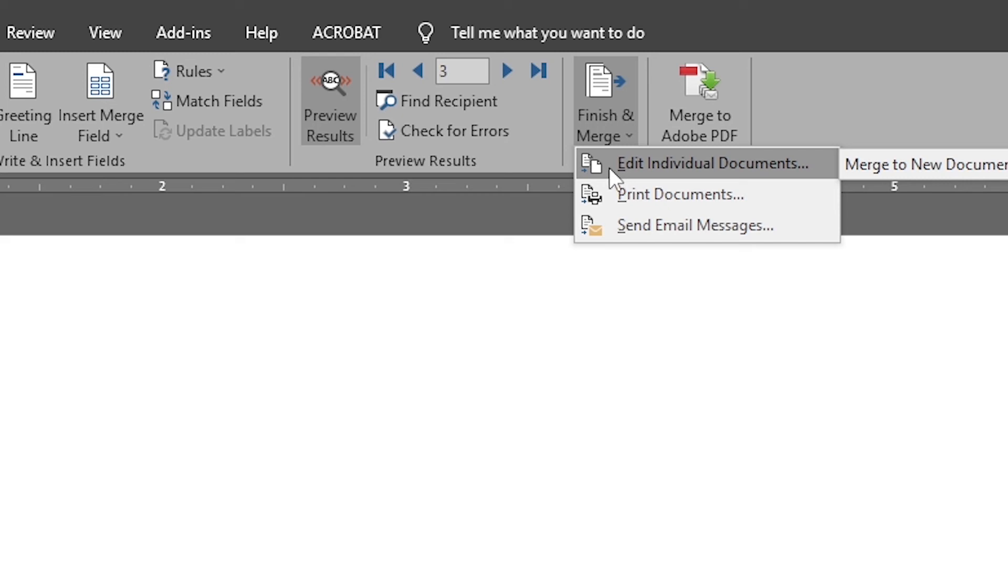
left_click(608, 165)
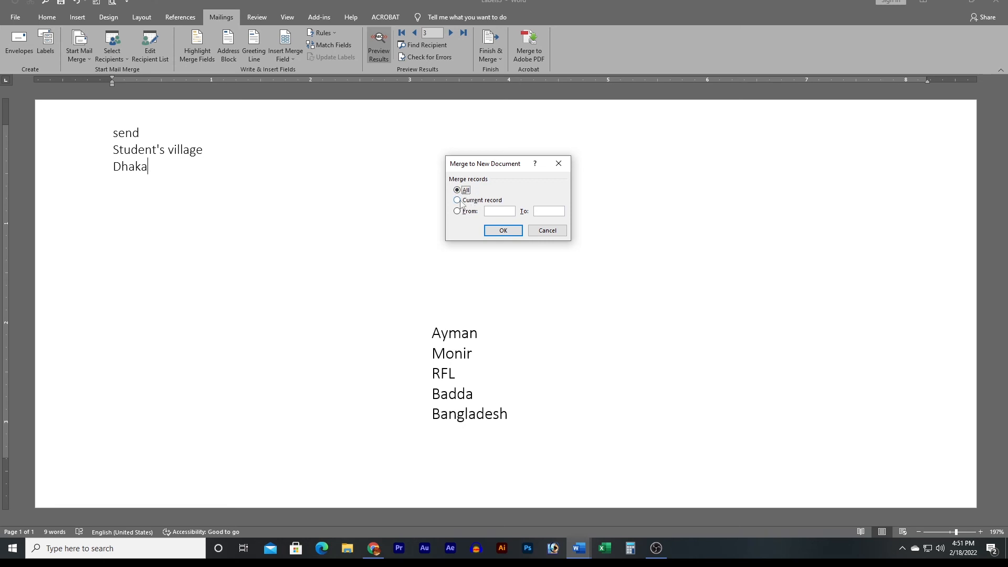
left_click(460, 201)
left_click(457, 211)
type("17")
type("22")
left_click_drag(553, 211, 527, 213)
key("BackSpace")
left_click_drag(496, 211, 466, 218)
key("BackSpace")
left_click(457, 190)
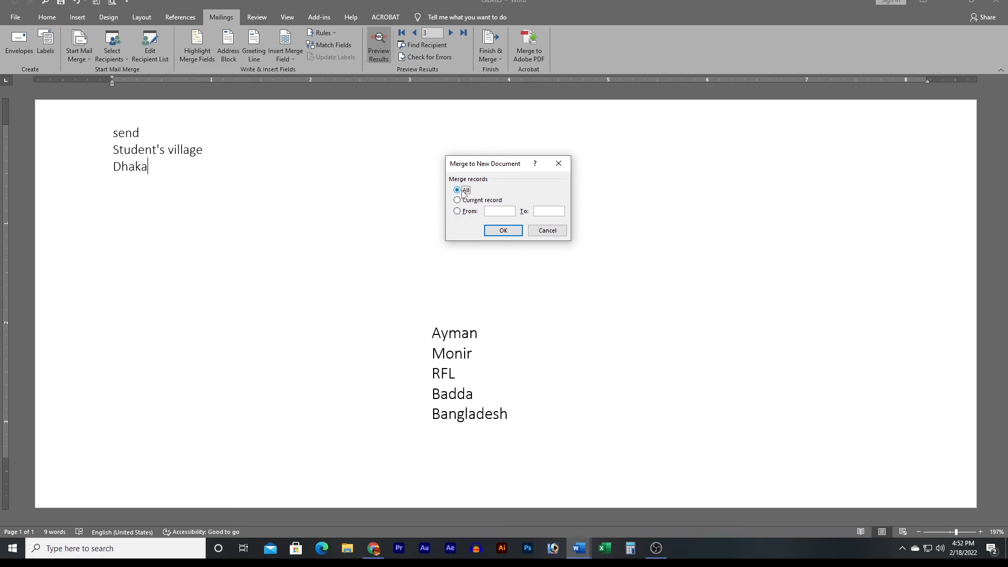
Merge all records into a new document and scroll through the merged envelope pages.
left_click(502, 231)
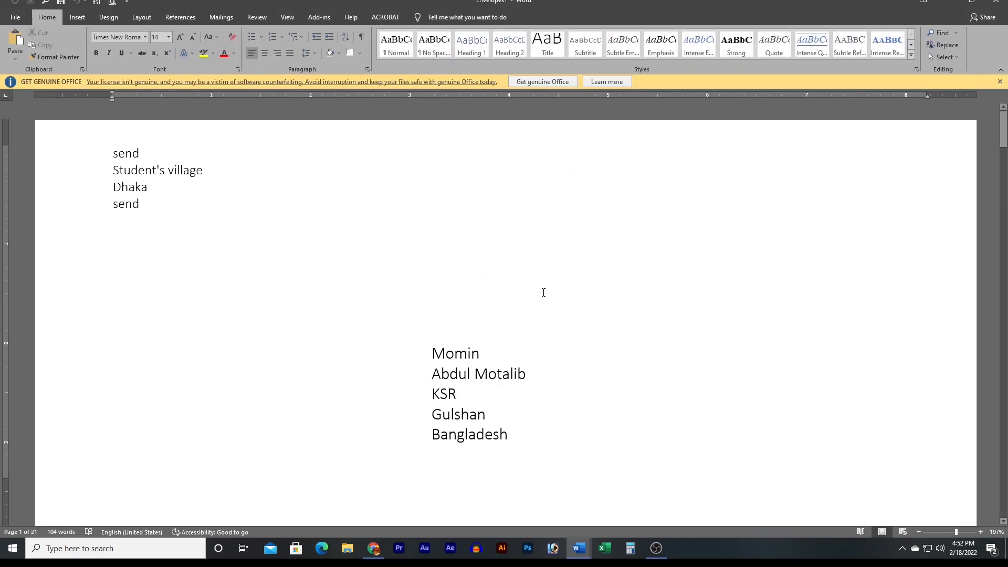
scroll(605, 276, "down", 20)
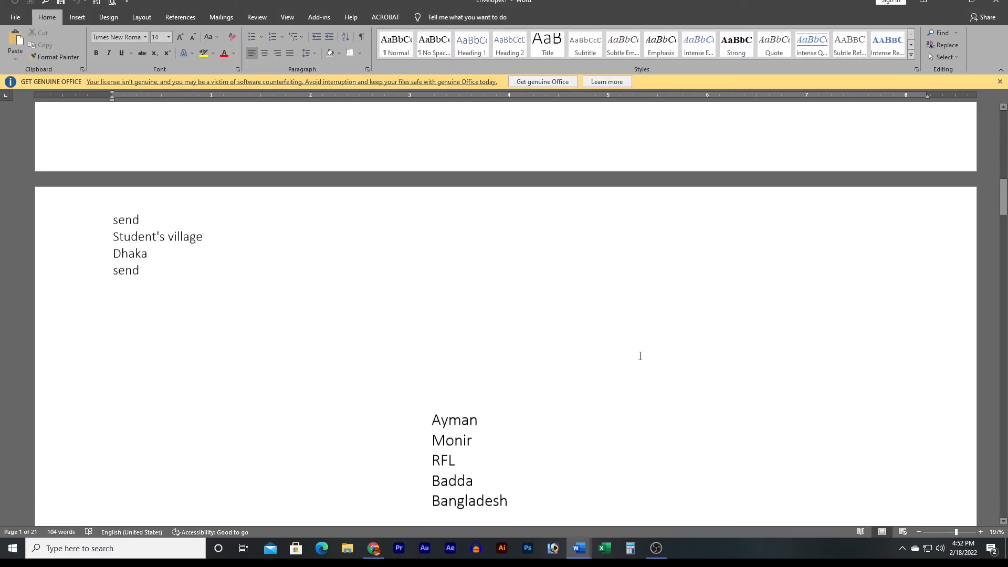
scroll(640, 356, "down", 20)
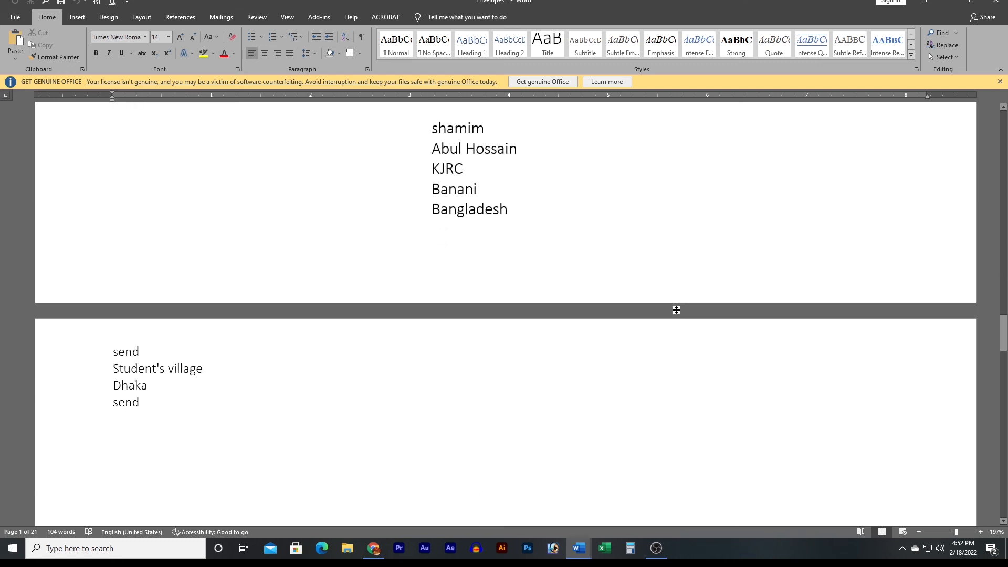
scroll(675, 308, "down", 20)
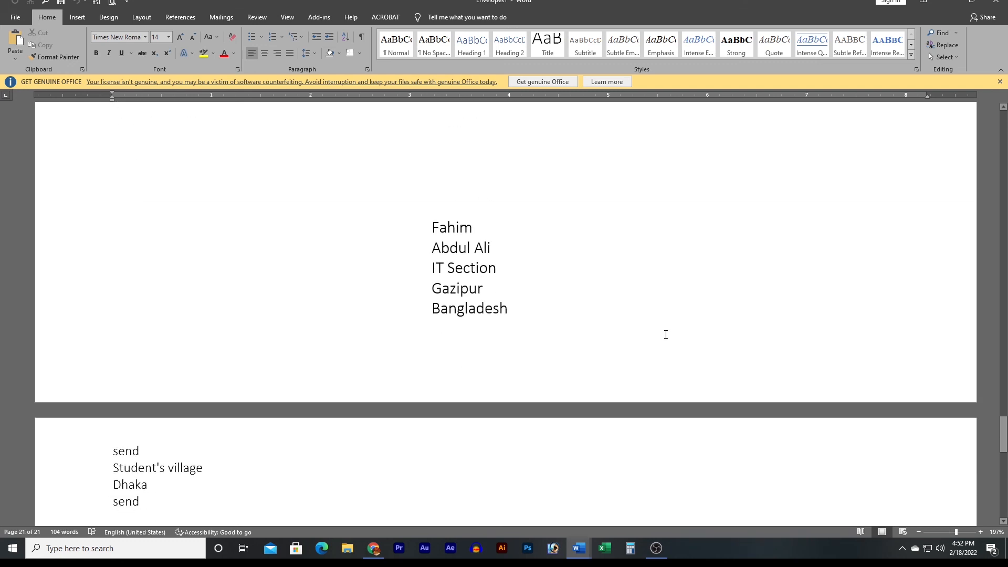
scroll(663, 349, "down", 4)
scroll(647, 313, "down", 6)
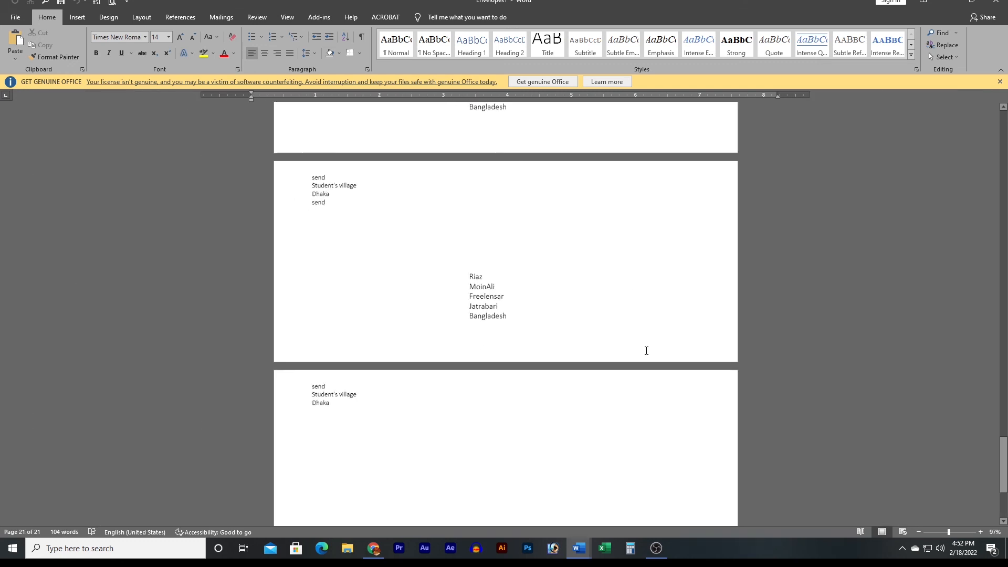
scroll(626, 317, "up", 15)
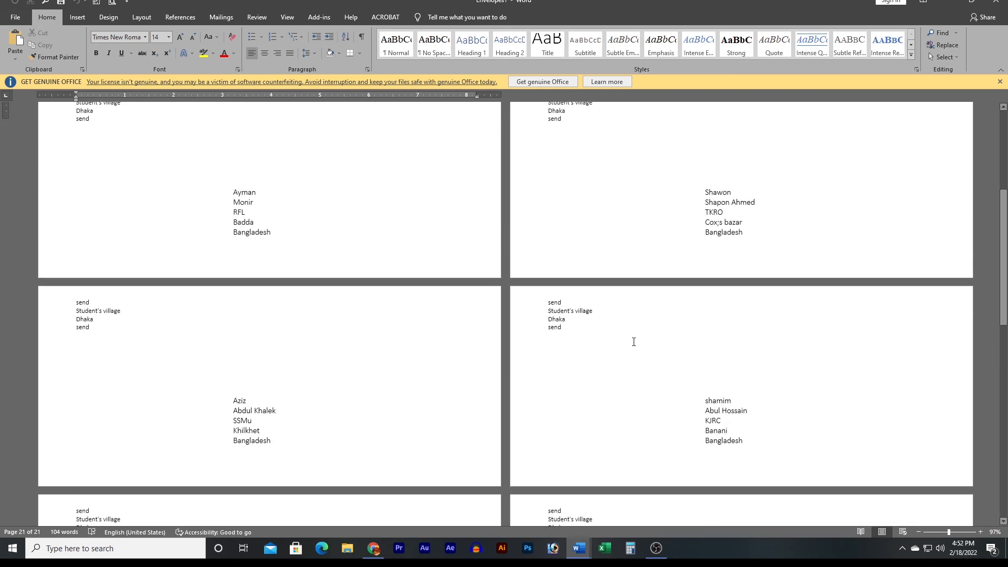
scroll(434, 315, "up", 2)
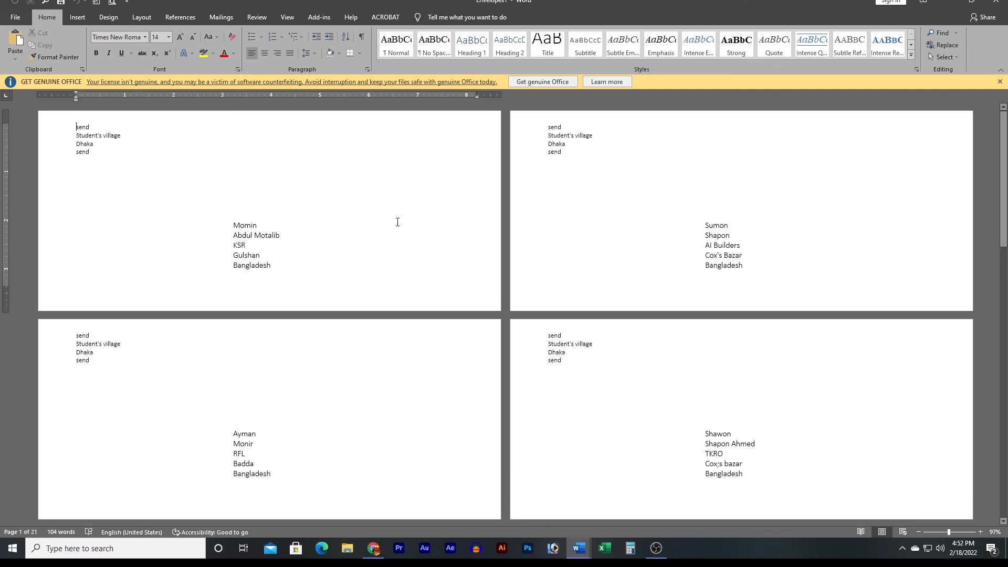
scroll(399, 221, "up", 4)
scroll(393, 223, "up", 1)
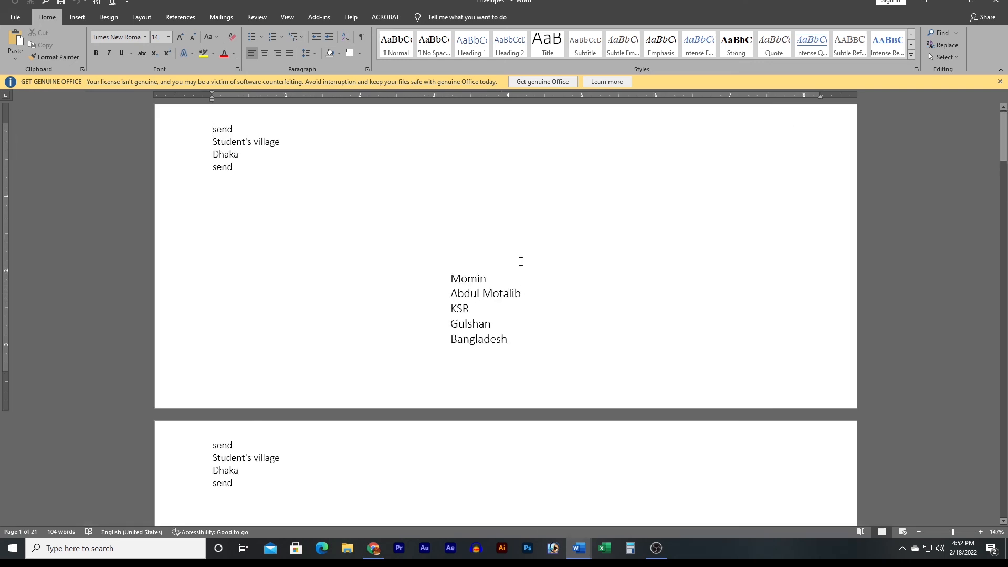
scroll(522, 284, "down", 5)
scroll(519, 325, "down", 7)
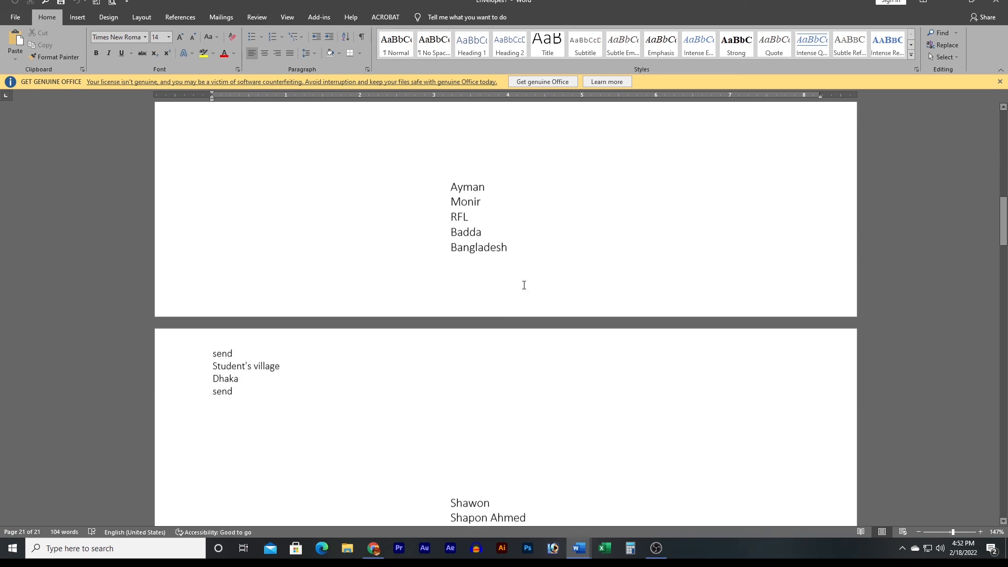
scroll(524, 252, "down", 6)
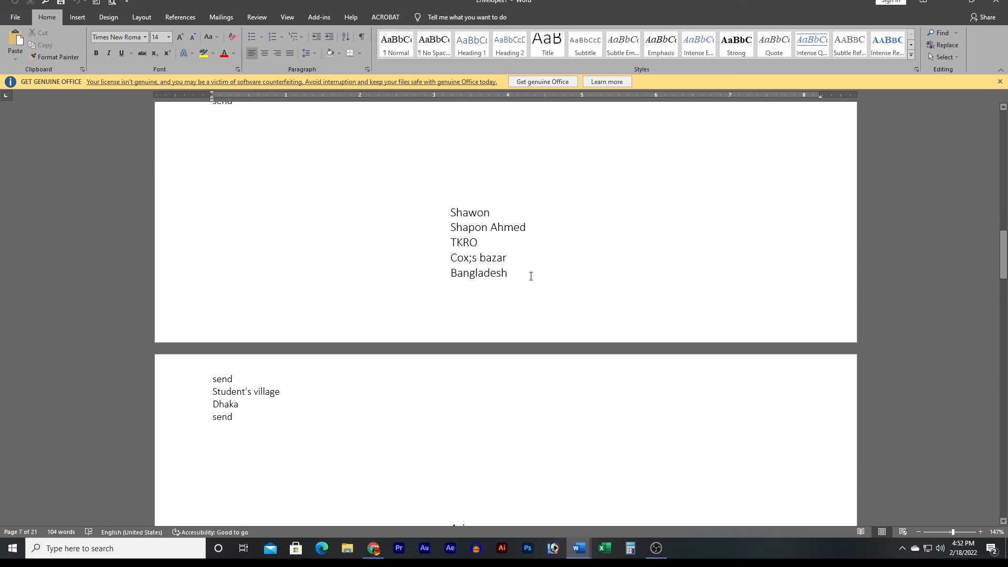
scroll(530, 276, "down", 15)
scroll(538, 295, "down", 20)
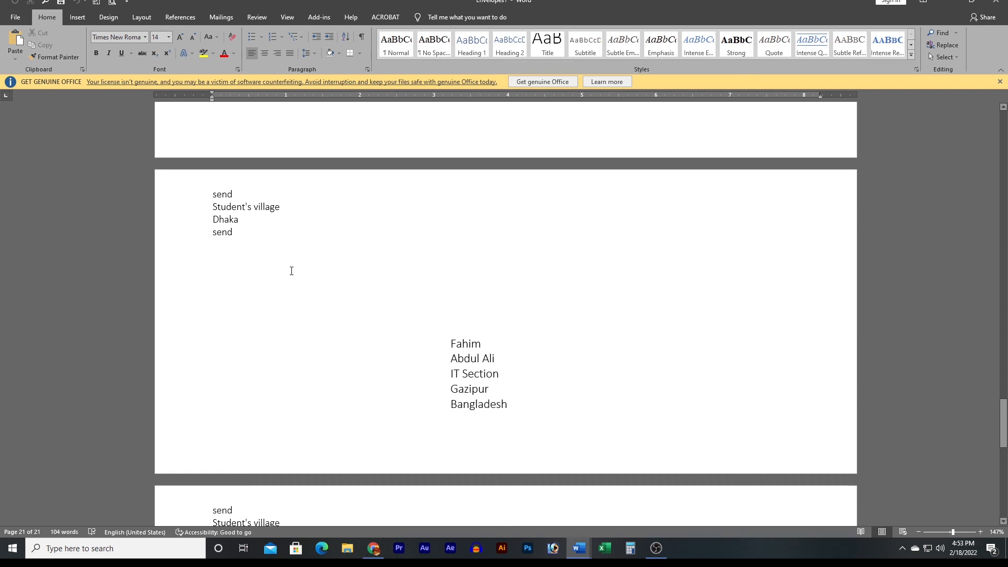
scroll(291, 270, "up", 20)
scroll(371, 326, "up", 5)
Switch to the Review tab and back to Mailings, scrolling up the merged document.
left_click(257, 16)
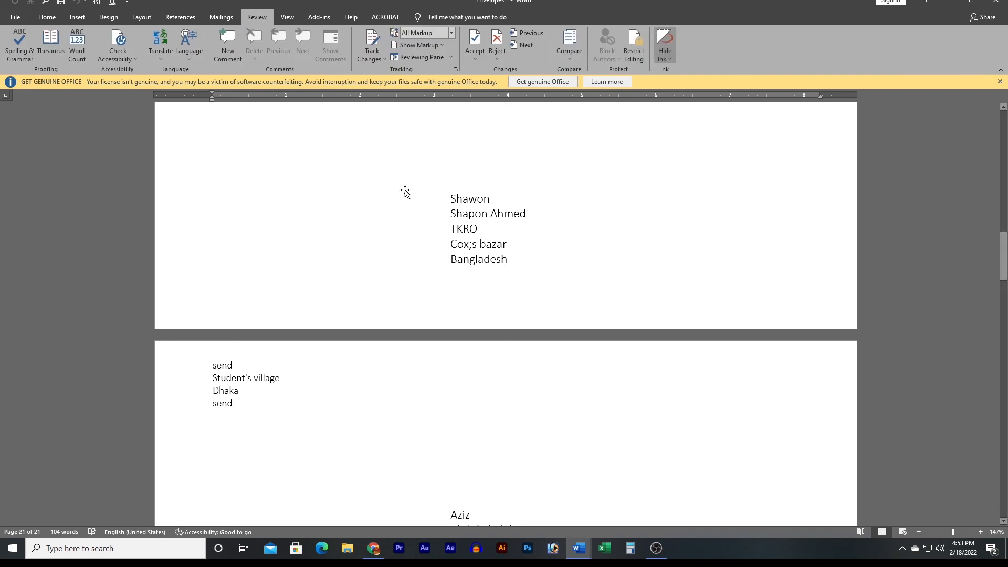
left_click(228, 18)
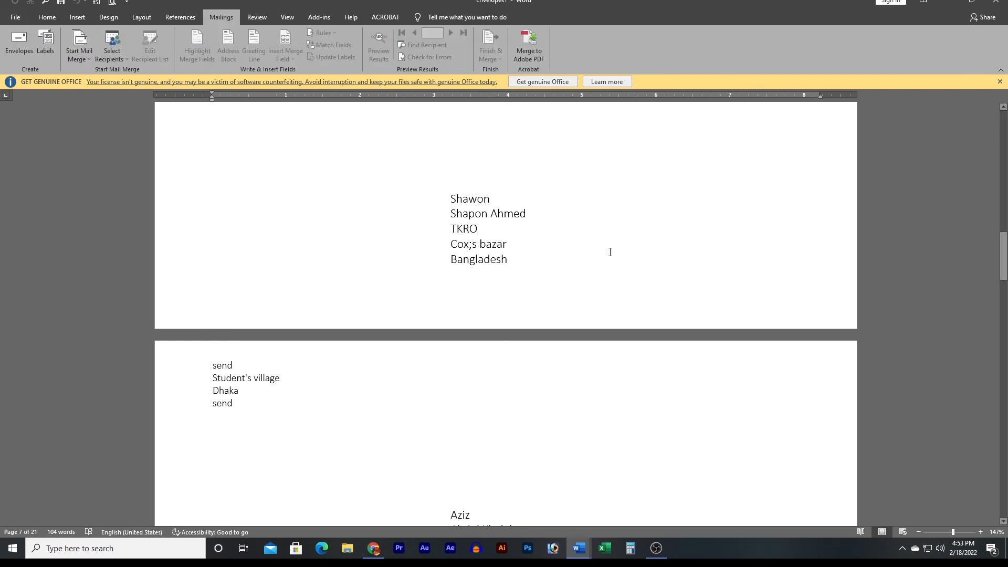
scroll(452, 297, "up", 10)
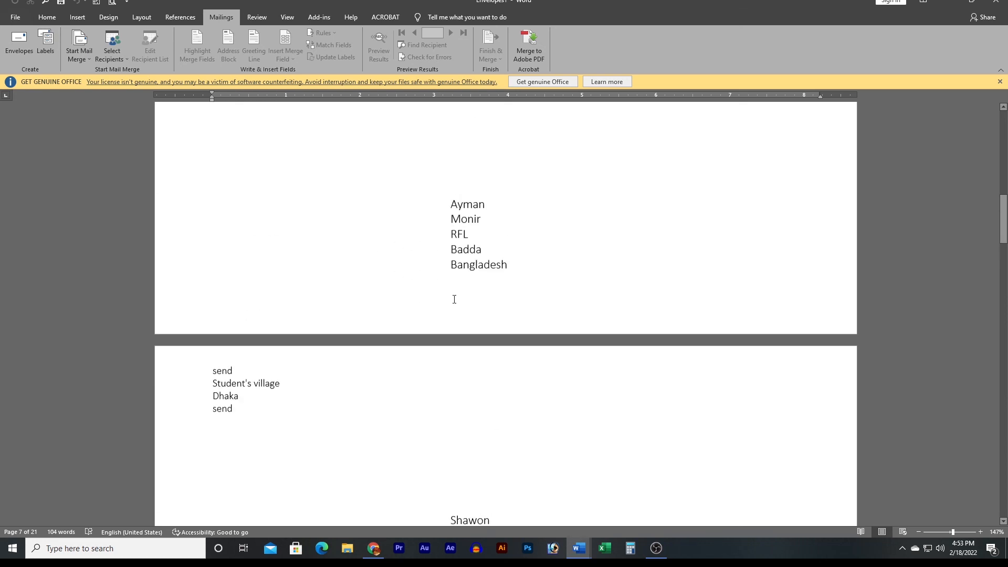
scroll(454, 299, "up", 4)
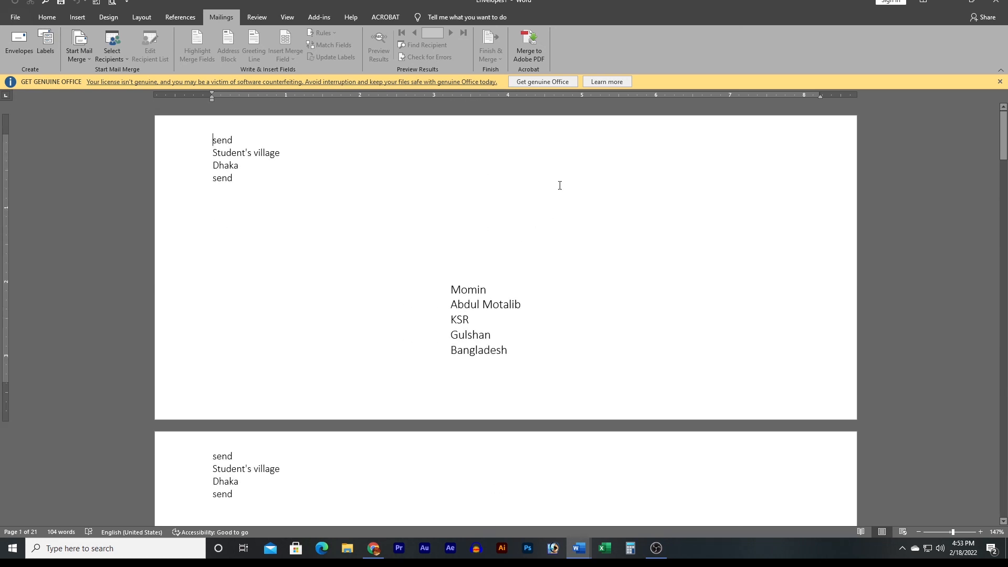